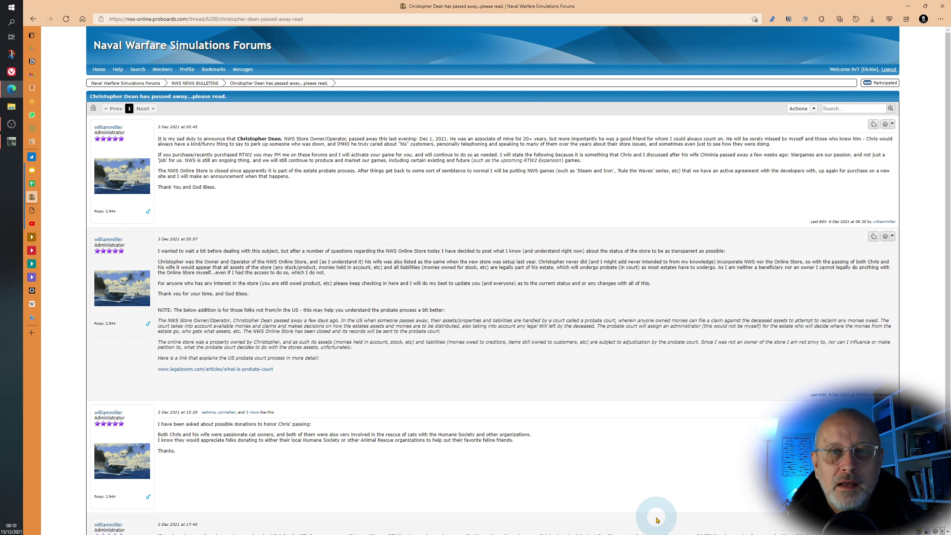
{"action": "left_click", "coordinate": [31, 210]}
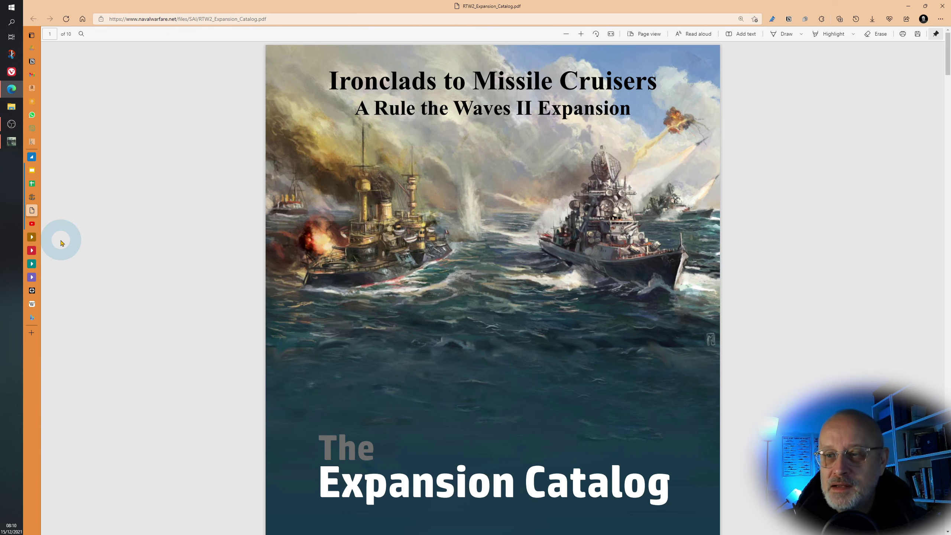
{"action": "scroll", "coordinate": [333, 297], "scroll_direction": "down", "scroll_amount": 2}
{"action": "scroll", "coordinate": [333, 297], "scroll_direction": "down", "scroll_amount": 2}
{"action": "scroll", "coordinate": [333, 298], "scroll_direction": "down", "scroll_amount": 2}
{"action": "scroll", "coordinate": [332, 297], "scroll_direction": "down", "scroll_amount": 2}
{"action": "scroll", "coordinate": [329, 295], "scroll_direction": "down", "scroll_amount": 2}
{"action": "scroll", "coordinate": [324, 301], "scroll_direction": "down", "scroll_amount": 1}
{"action": "scroll", "coordinate": [316, 308], "scroll_direction": "down", "scroll_amount": 2}
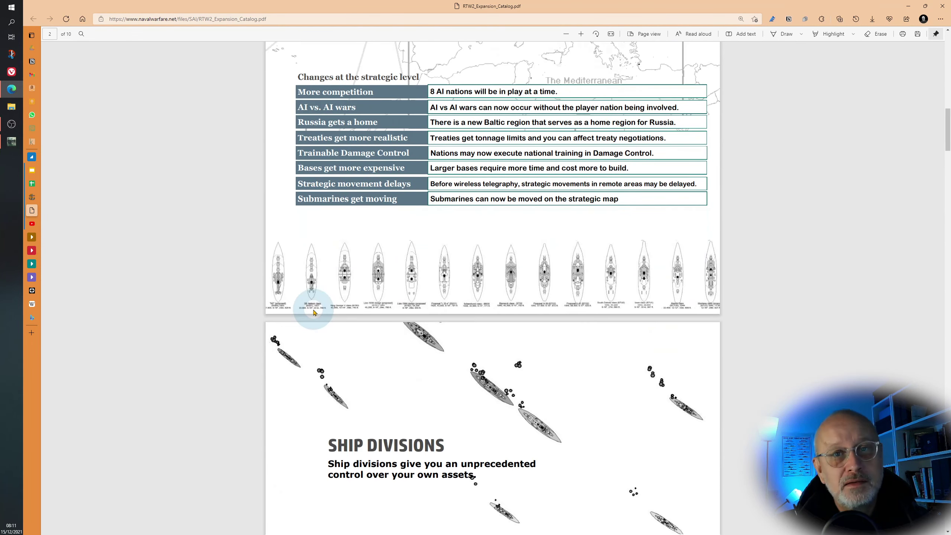
{"action": "scroll", "coordinate": [313, 313], "scroll_direction": "down", "scroll_amount": 2}
{"action": "scroll", "coordinate": [313, 314], "scroll_direction": "down", "scroll_amount": 2}
{"action": "scroll", "coordinate": [313, 315], "scroll_direction": "down", "scroll_amount": 1}
{"action": "scroll", "coordinate": [313, 316], "scroll_direction": "down", "scroll_amount": 1}
{"action": "scroll", "coordinate": [313, 316], "scroll_direction": "down", "scroll_amount": 2}
{"action": "scroll", "coordinate": [313, 316], "scroll_direction": "down", "scroll_amount": 3}
{"action": "scroll", "coordinate": [312, 315], "scroll_direction": "down", "scroll_amount": 1}
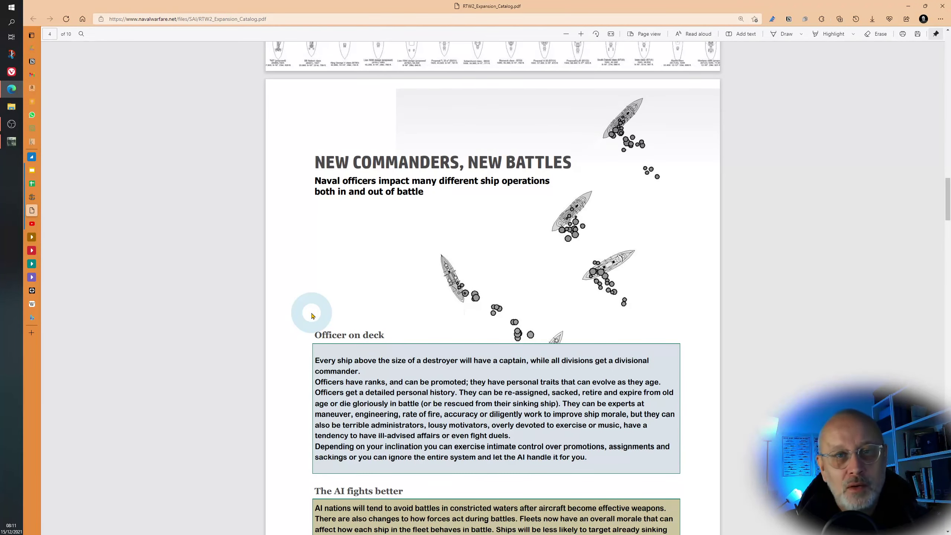
{"action": "scroll", "coordinate": [312, 315], "scroll_direction": "down", "scroll_amount": 2}
{"action": "scroll", "coordinate": [312, 316], "scroll_direction": "down", "scroll_amount": 3}
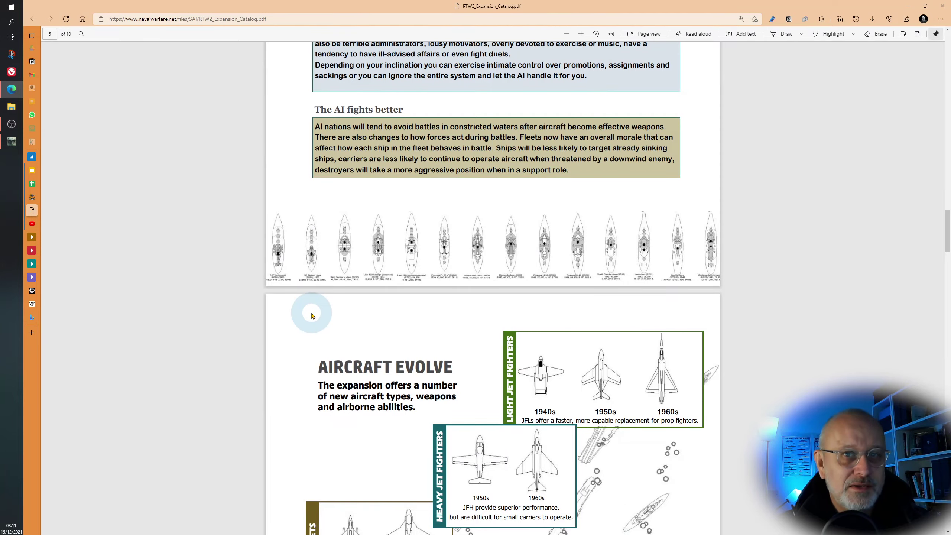
{"action": "scroll", "coordinate": [312, 316], "scroll_direction": "down", "scroll_amount": 2}
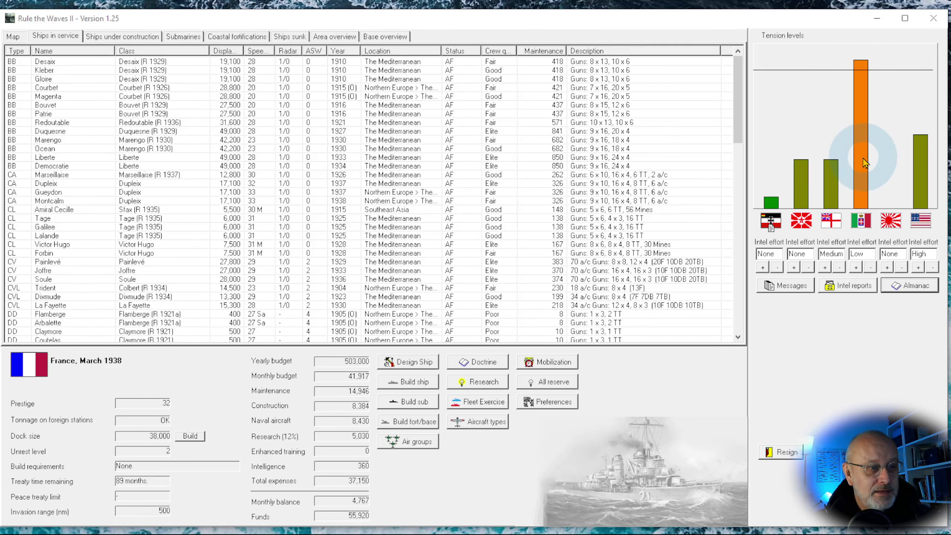
{"action": "left_click", "coordinate": [913, 287]}
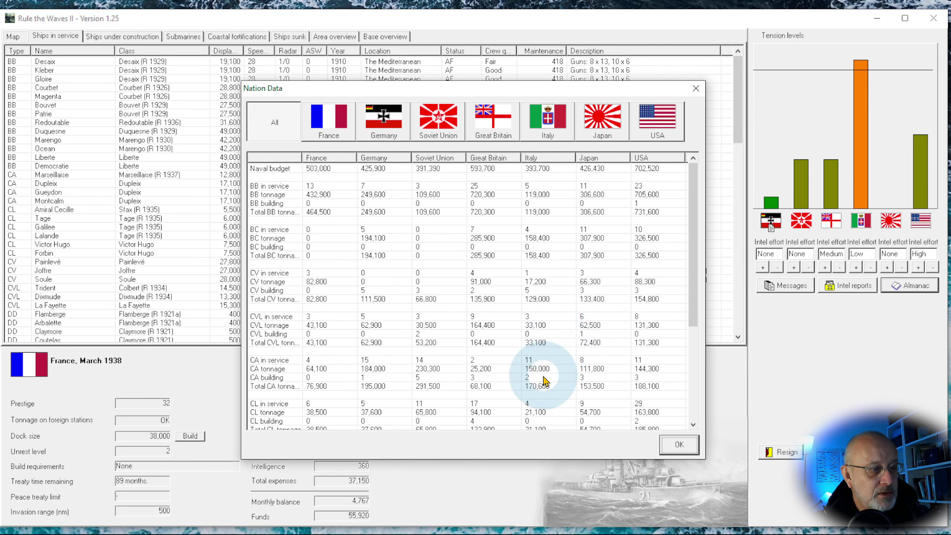
{"action": "scroll", "coordinate": [545, 387], "scroll_direction": "down", "scroll_amount": 2}
{"action": "scroll", "coordinate": [547, 390], "scroll_direction": "down", "scroll_amount": 3}
{"action": "scroll", "coordinate": [548, 394], "scroll_direction": "down", "scroll_amount": 1}
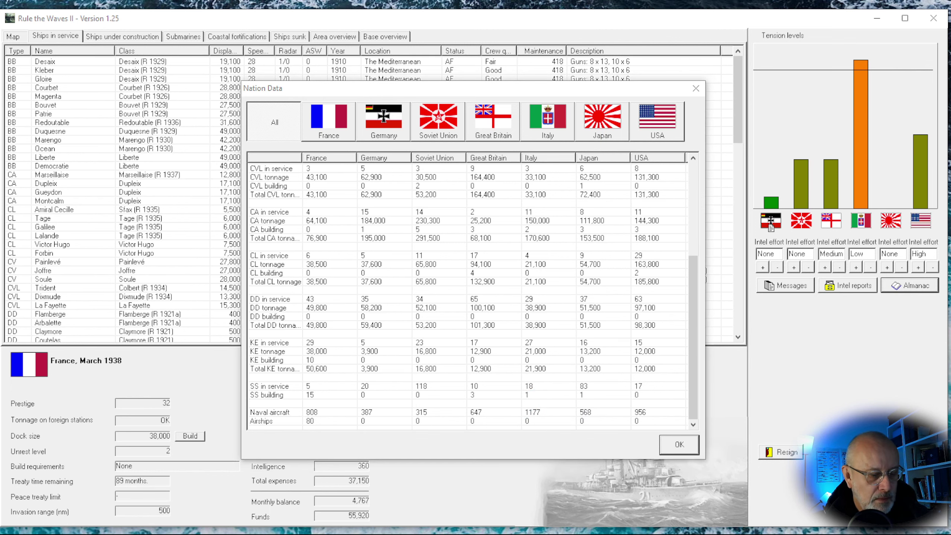
{"action": "left_click", "coordinate": [679, 444]}
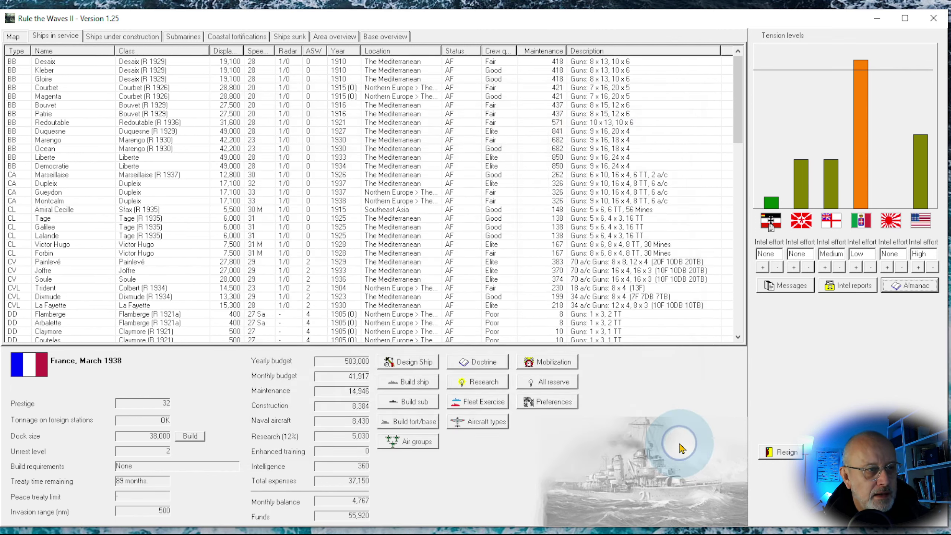
{"action": "scroll", "coordinate": [402, 178], "scroll_direction": "down", "scroll_amount": 2}
{"action": "scroll", "coordinate": [403, 181], "scroll_direction": "down", "scroll_amount": 4}
{"action": "scroll", "coordinate": [405, 186], "scroll_direction": "down", "scroll_amount": 4}
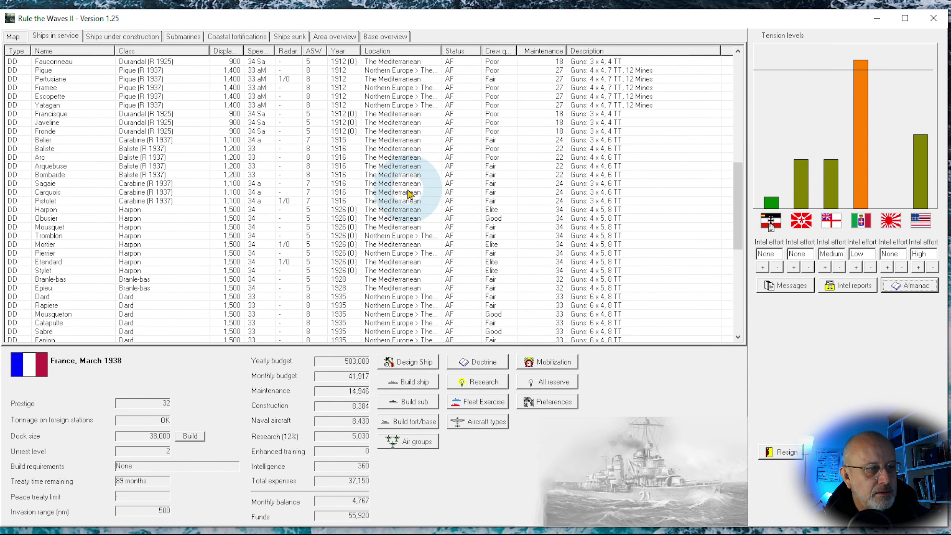
{"action": "scroll", "coordinate": [407, 196], "scroll_direction": "down", "scroll_amount": 3}
{"action": "scroll", "coordinate": [408, 197], "scroll_direction": "down", "scroll_amount": 6}
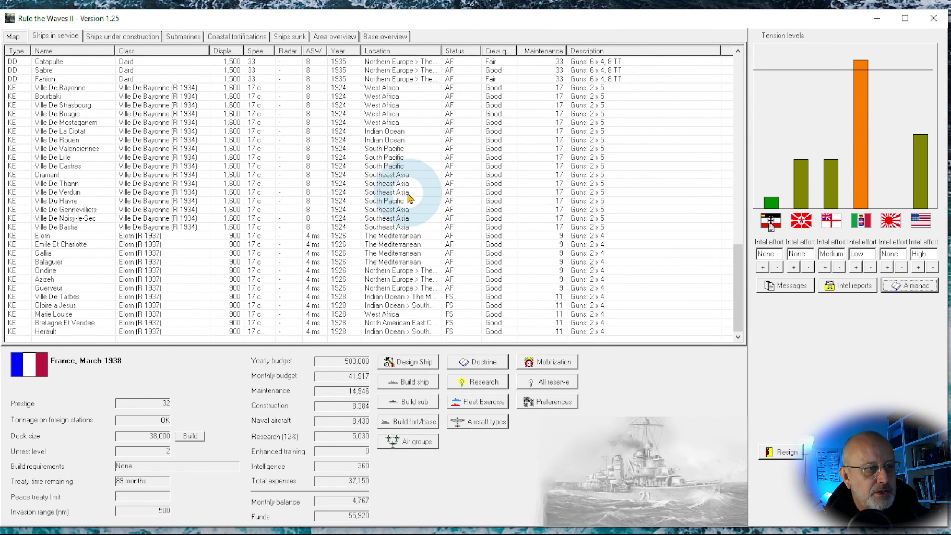
{"action": "scroll", "coordinate": [407, 196], "scroll_direction": "up", "scroll_amount": 8}
{"action": "scroll", "coordinate": [407, 196], "scroll_direction": "up", "scroll_amount": 8}
{"action": "scroll", "coordinate": [407, 196], "scroll_direction": "up", "scroll_amount": 9}
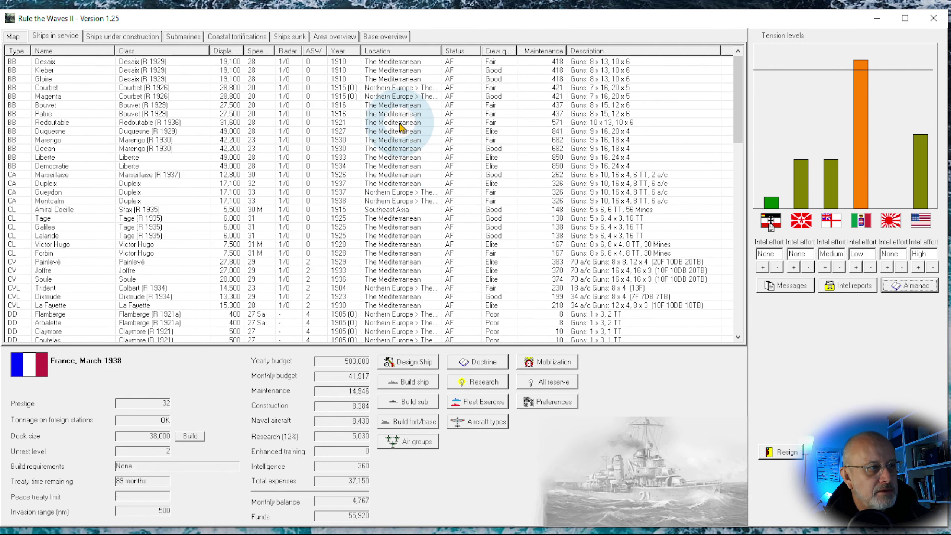
{"action": "left_click", "coordinate": [416, 443]}
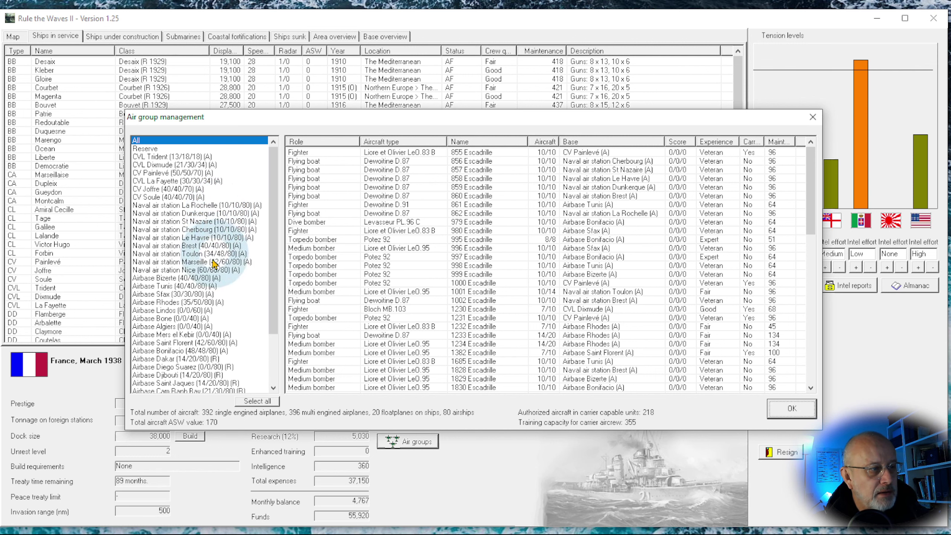
{"action": "left_click", "coordinate": [195, 310]}
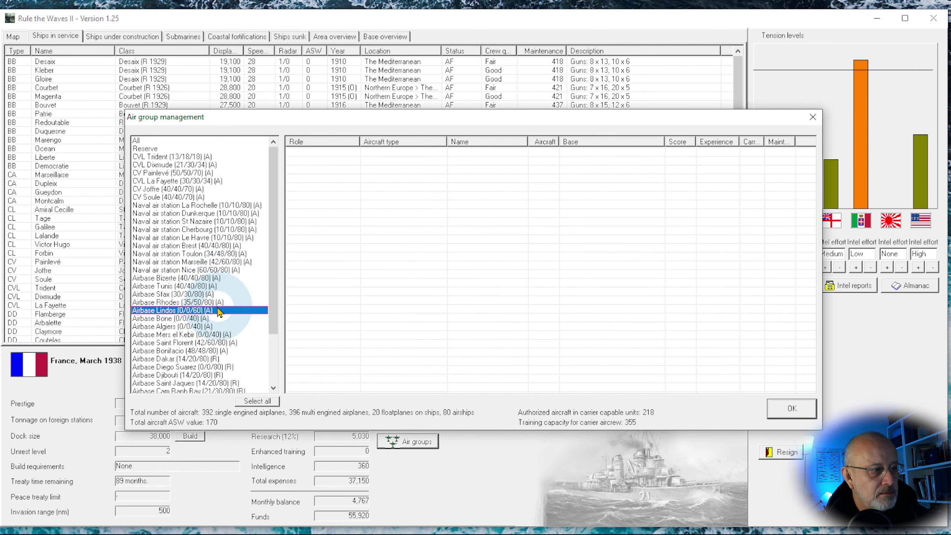
{"action": "left_click", "coordinate": [212, 303]}
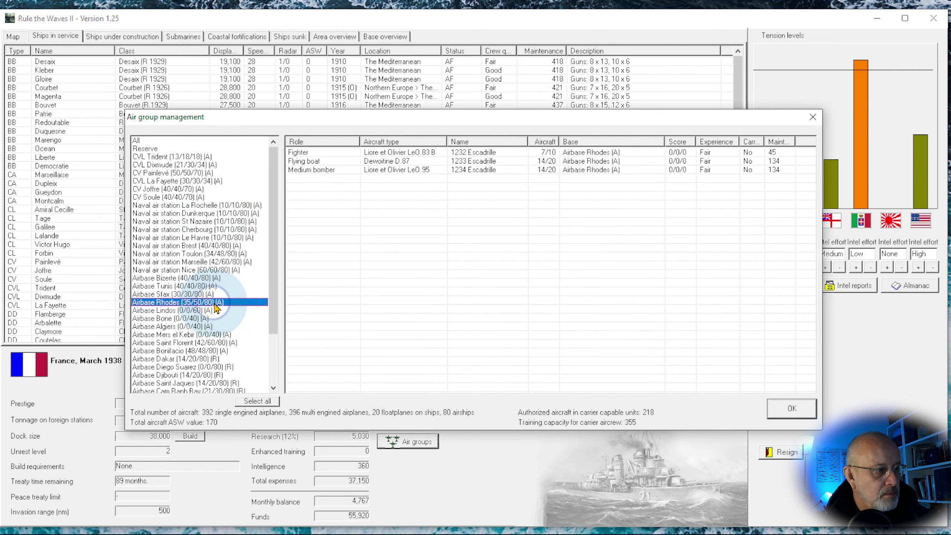
{"action": "left_click", "coordinate": [203, 310]}
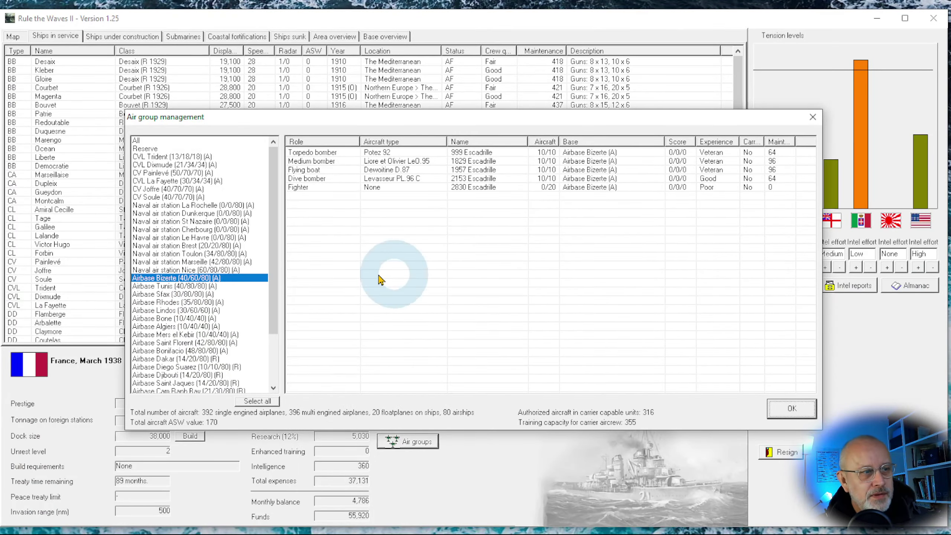
{"action": "left_click", "coordinate": [172, 295]}
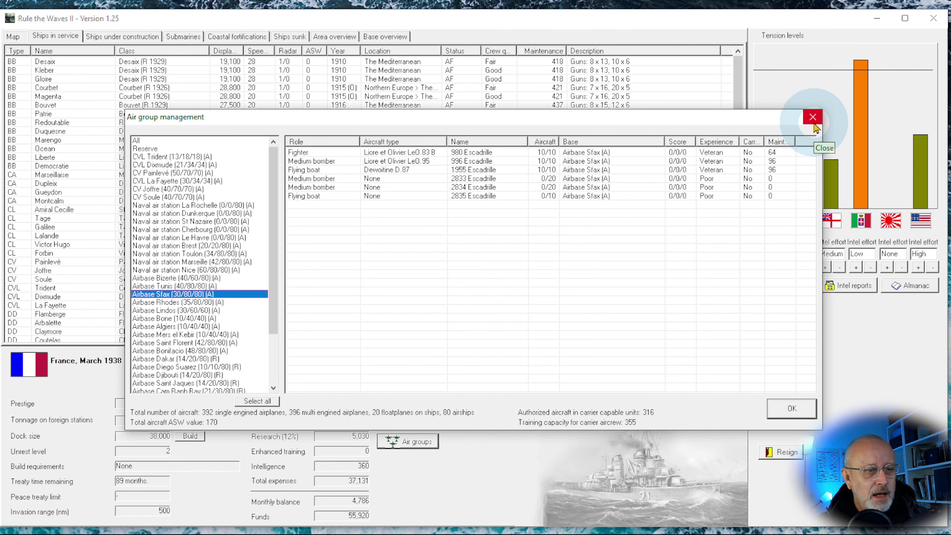
Close the air group overview and return to the French fleet screen.
{"action": "left_click", "coordinate": [813, 123]}
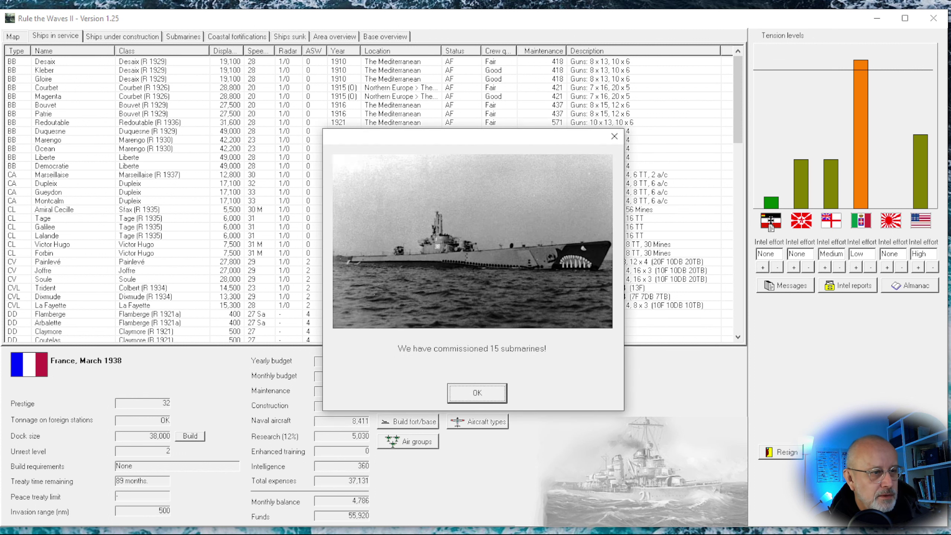
{"action": "left_click", "coordinate": [479, 393]}
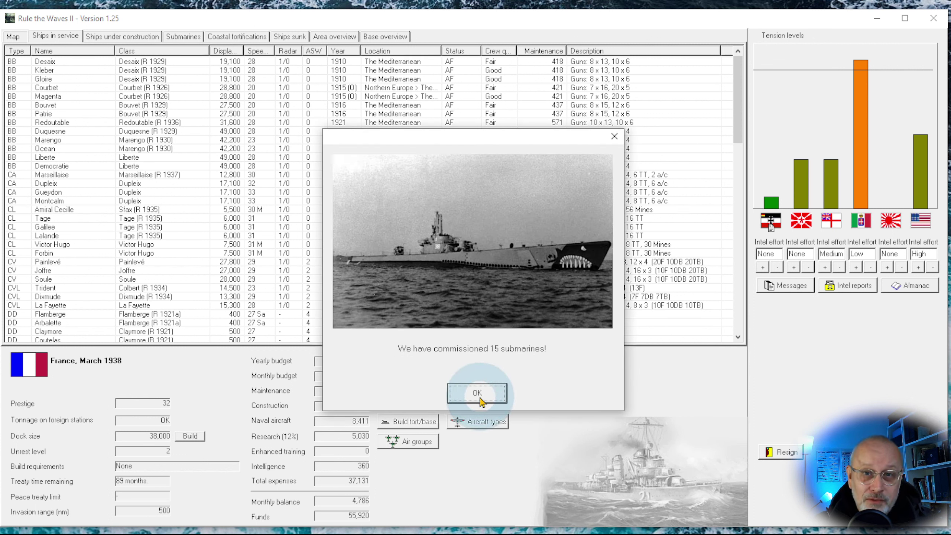
{"action": "left_click", "coordinate": [480, 400]}
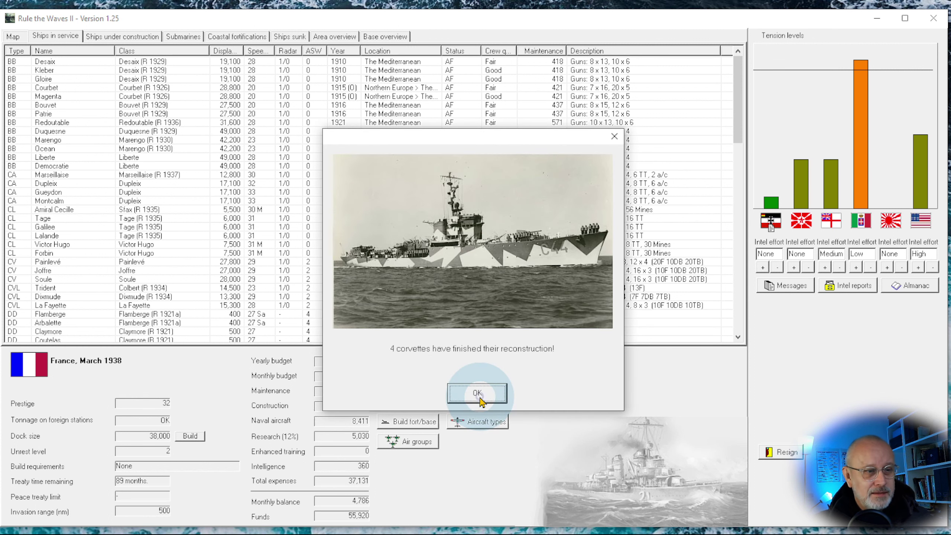
{"action": "left_click", "coordinate": [480, 400]}
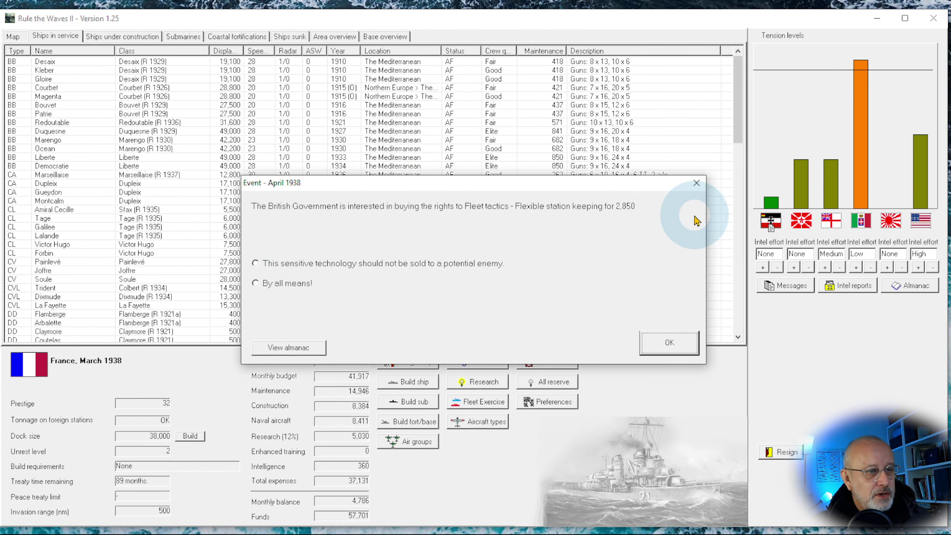
{"action": "left_click", "coordinate": [298, 284]}
{"action": "left_click", "coordinate": [669, 343]}
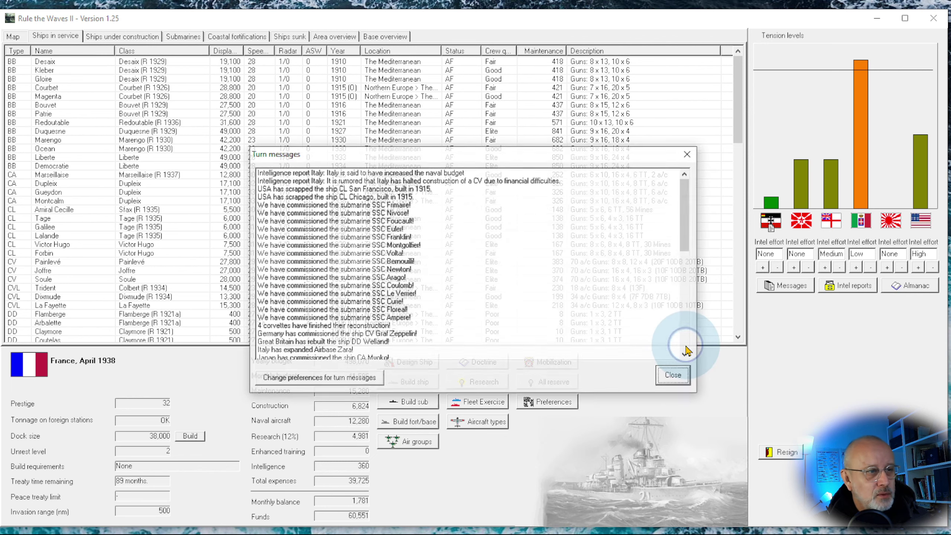
Dismiss the April 1938 turn messages to return to the fleet.
{"action": "left_click", "coordinate": [675, 377]}
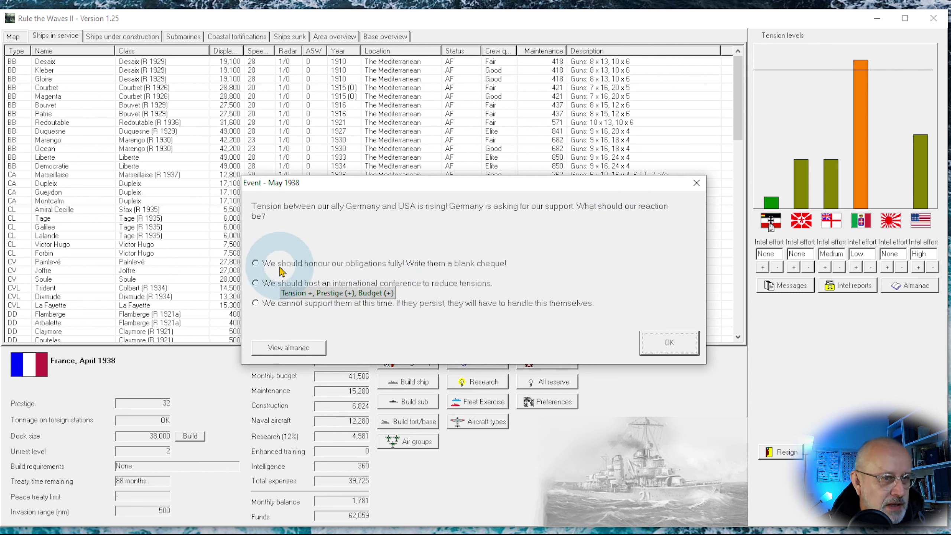
{"action": "left_click", "coordinate": [378, 289]}
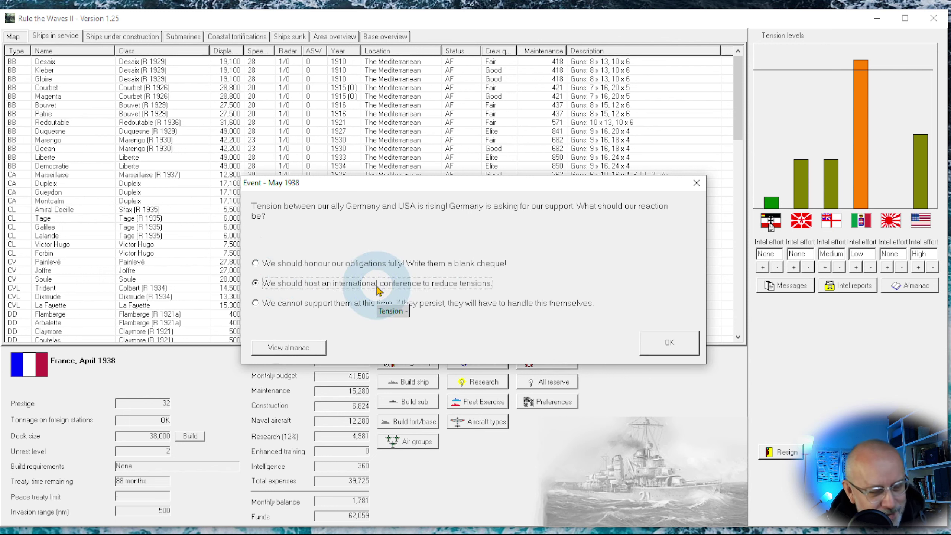
{"action": "mouse_move", "coordinate": [376, 283]}
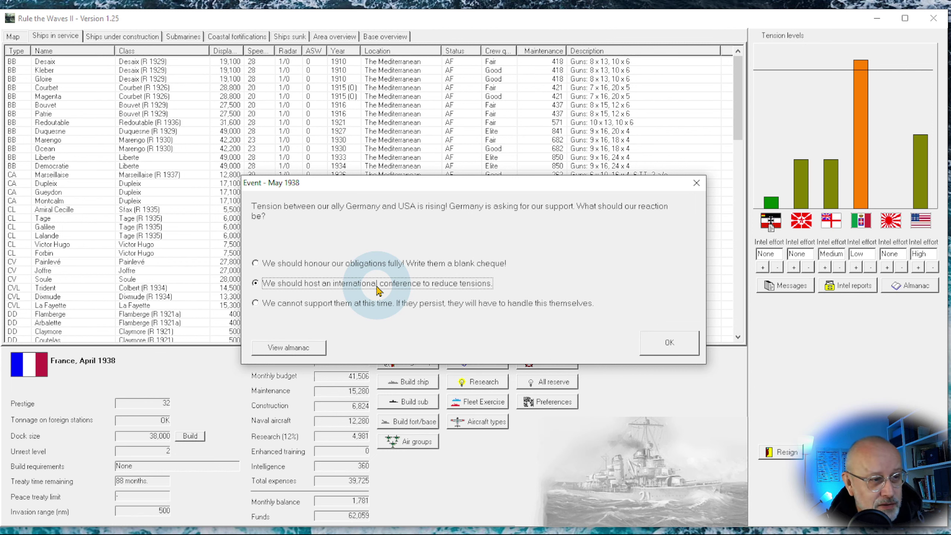
{"action": "mouse_move", "coordinate": [309, 288]}
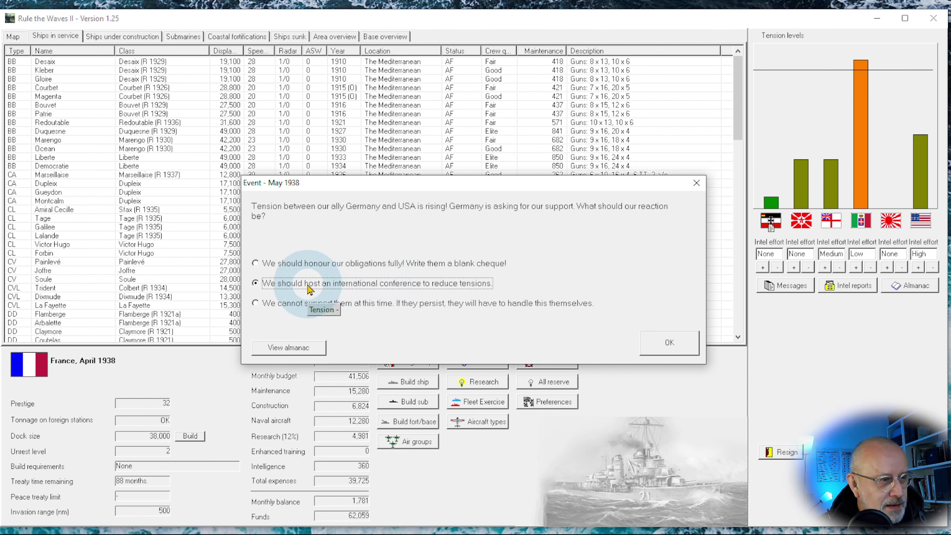
{"action": "left_click", "coordinate": [303, 307]}
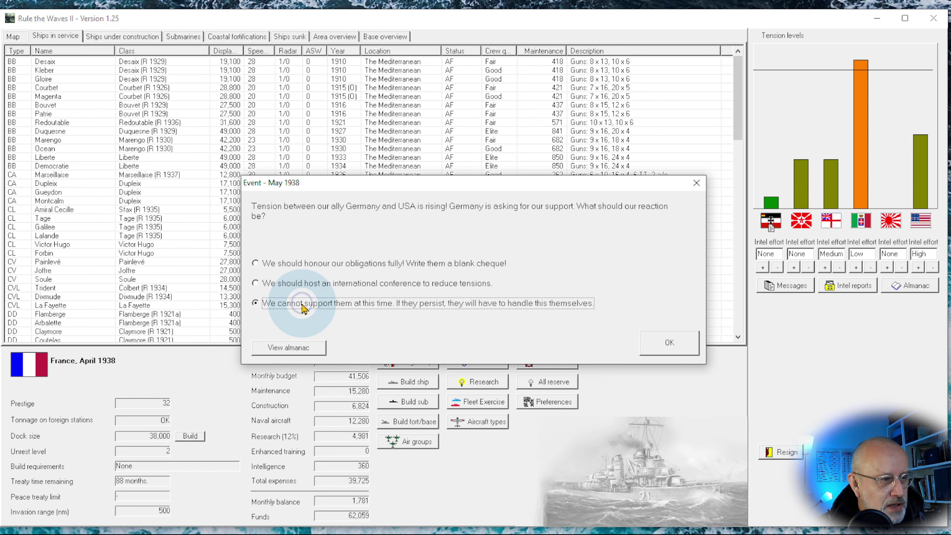
{"action": "left_click", "coordinate": [313, 264]}
{"action": "left_click", "coordinate": [678, 344]}
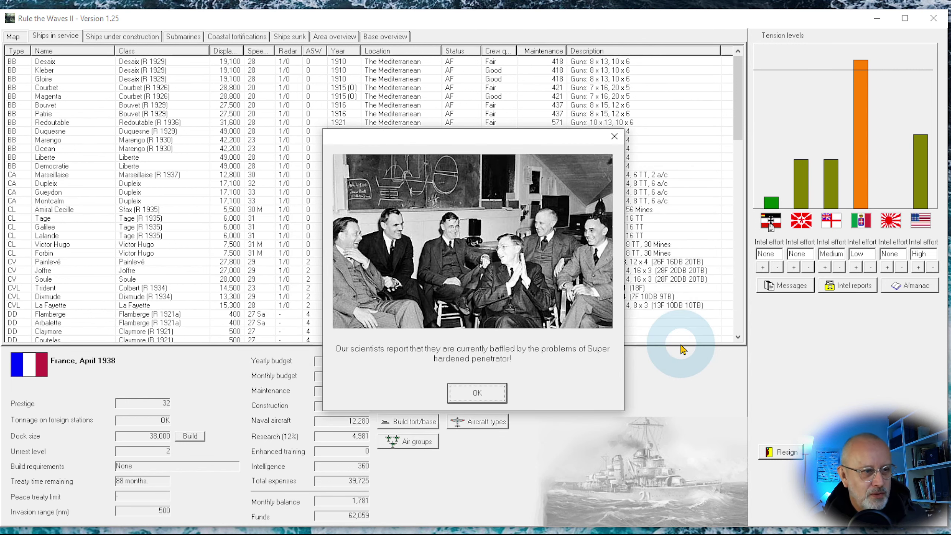
{"action": "left_click", "coordinate": [483, 392]}
{"action": "left_click", "coordinate": [674, 376]}
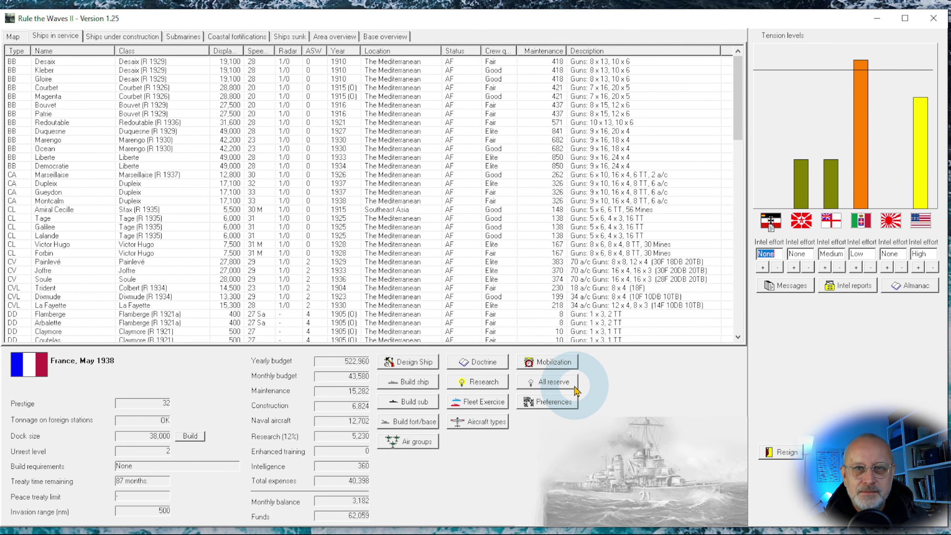
{"action": "left_click", "coordinate": [483, 402]}
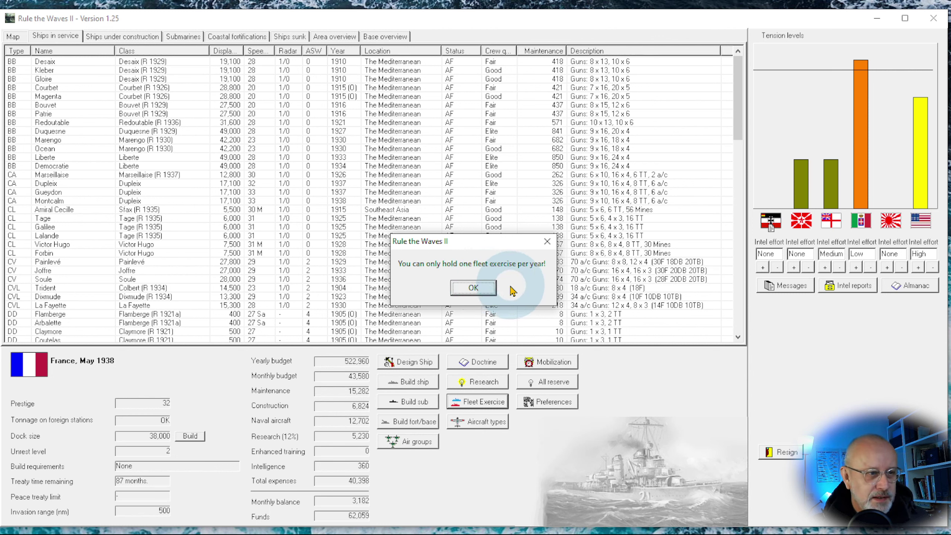
{"action": "left_click", "coordinate": [469, 290]}
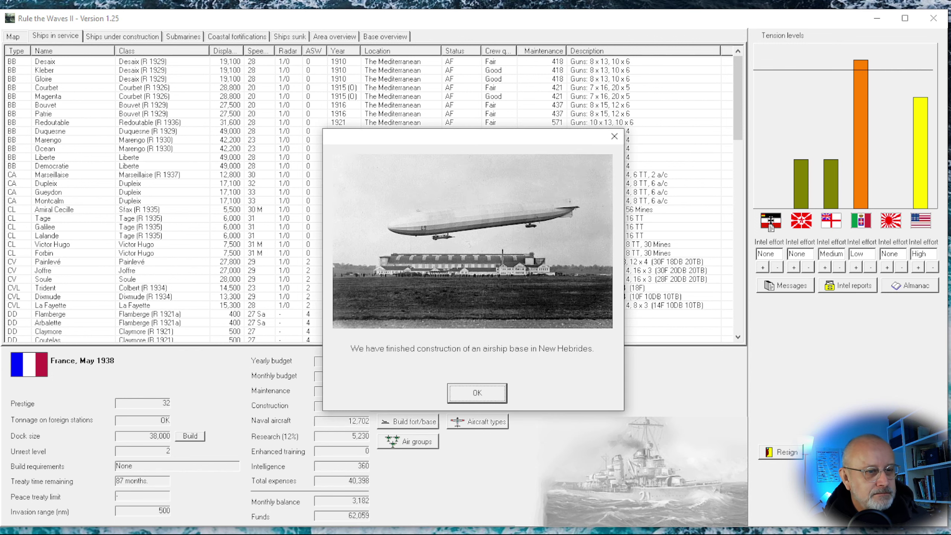
{"action": "left_click", "coordinate": [476, 396]}
{"action": "left_click", "coordinate": [476, 397]}
{"action": "left_click", "coordinate": [476, 397]}
{"action": "left_click", "coordinate": [476, 398]}
{"action": "left_click", "coordinate": [476, 398]}
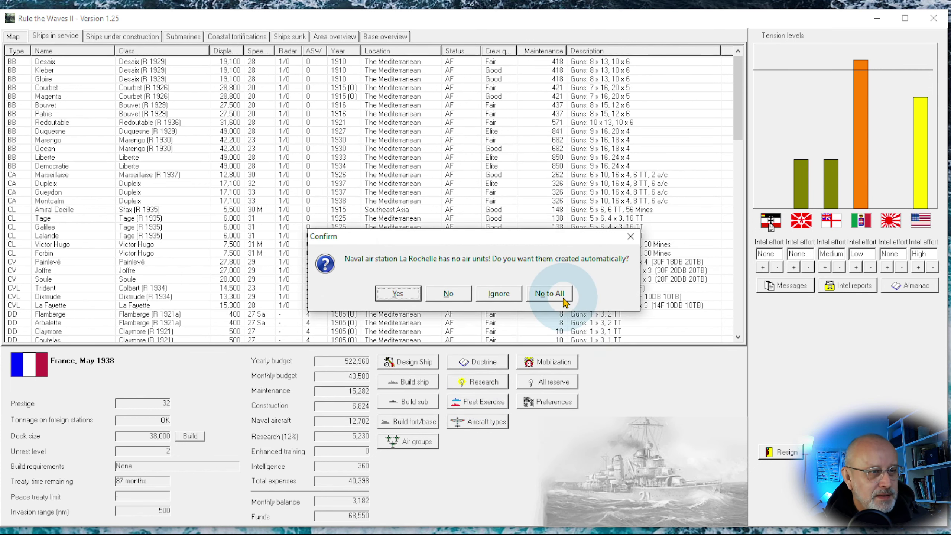
{"action": "left_click", "coordinate": [561, 296]}
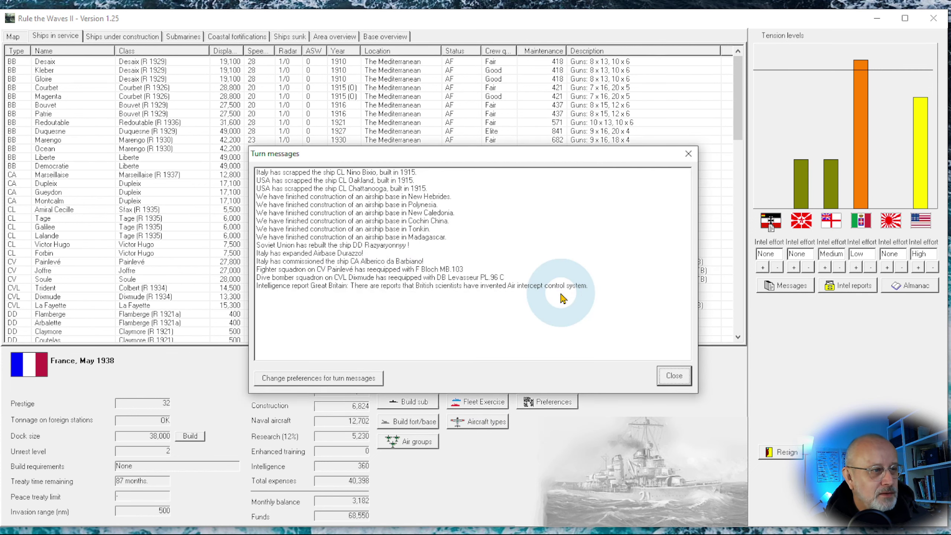
Dismiss the June 1938 turn messages report.
{"action": "left_click", "coordinate": [676, 382]}
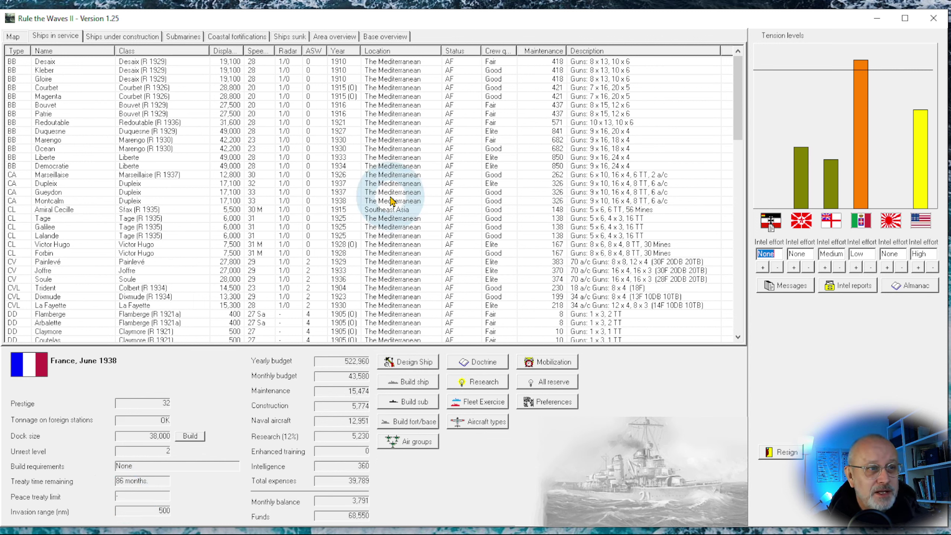
{"action": "left_click", "coordinate": [492, 62]}
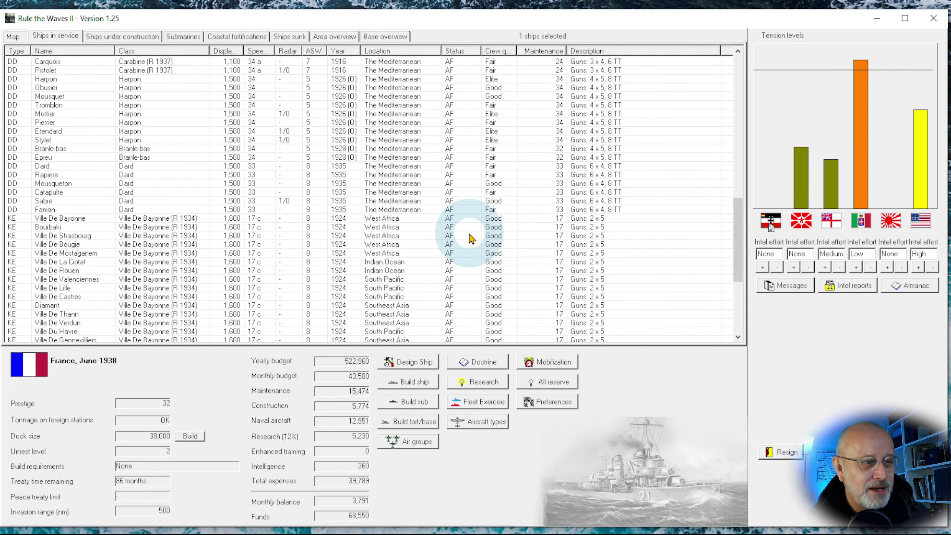
{"action": "scroll", "coordinate": [470, 239], "scroll_direction": "up", "scroll_amount": 20}
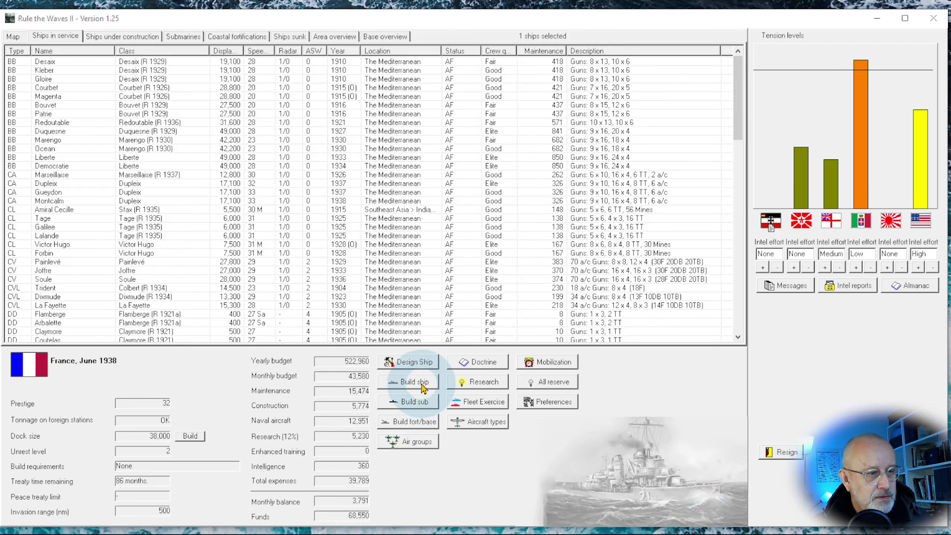
{"action": "left_click", "coordinate": [414, 382]}
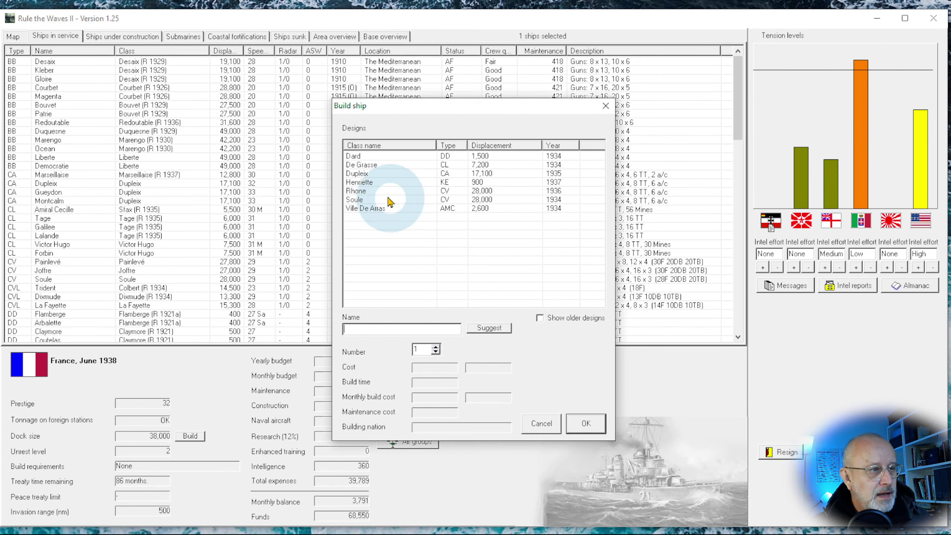
{"action": "left_click", "coordinate": [367, 175]}
{"action": "left_click", "coordinate": [643, 305]}
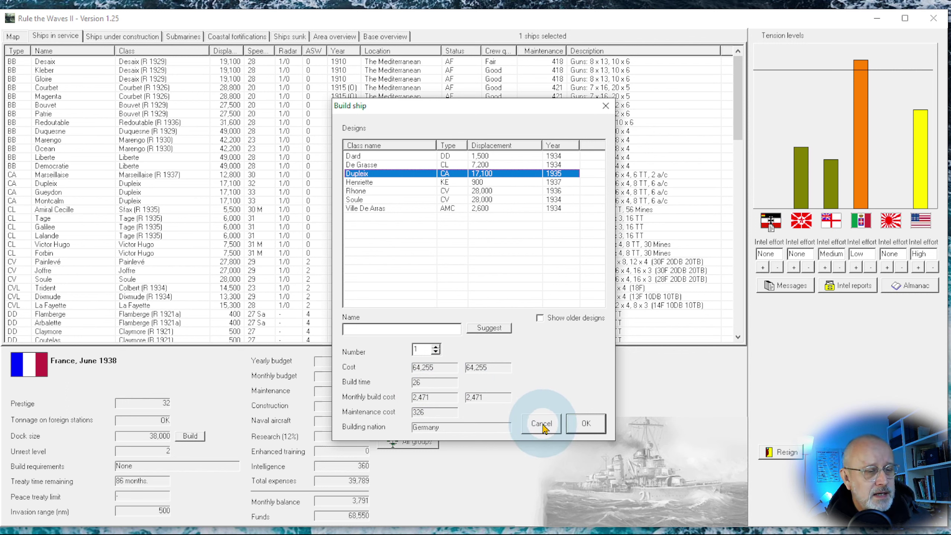
{"action": "left_click", "coordinate": [542, 425]}
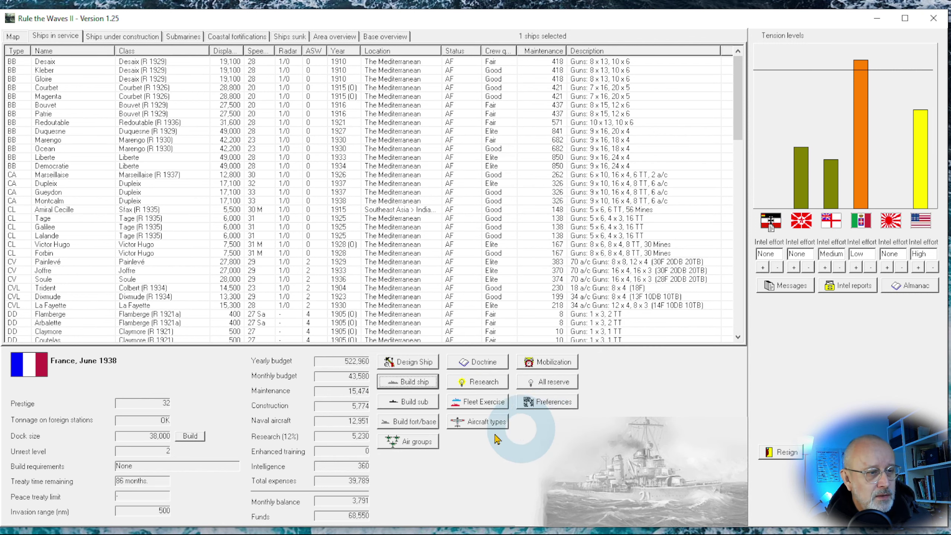
{"action": "left_click", "coordinate": [415, 403]}
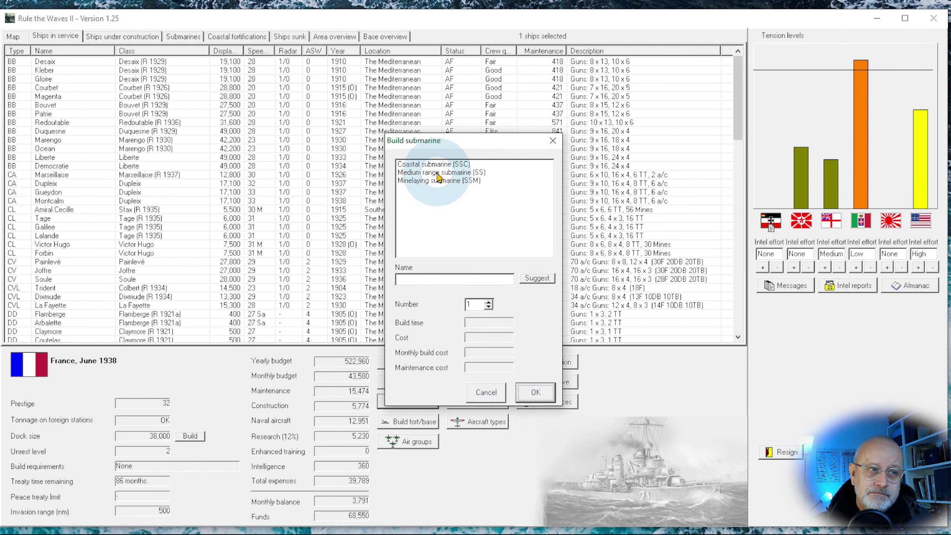
{"action": "left_click", "coordinate": [435, 164]}
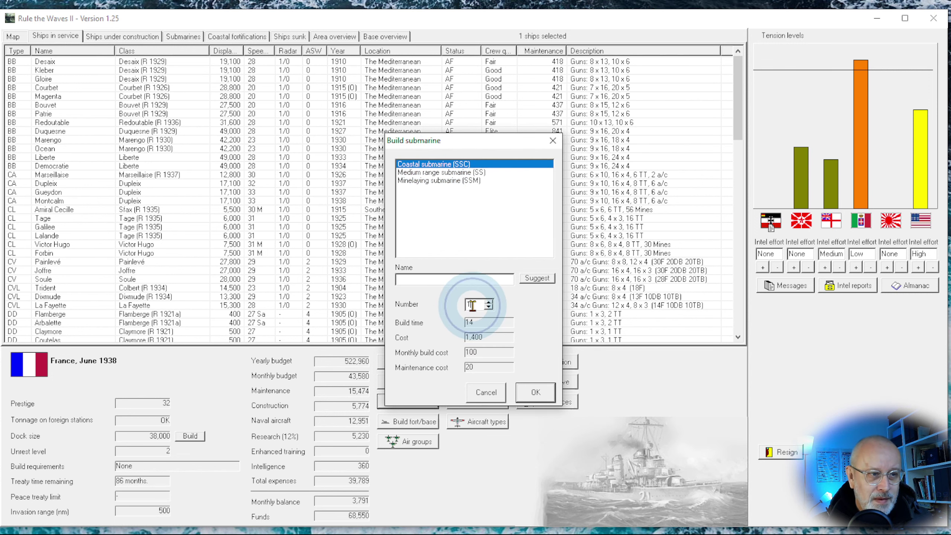
{"action": "type", "text": "0"}
{"action": "left_click", "coordinate": [537, 393]}
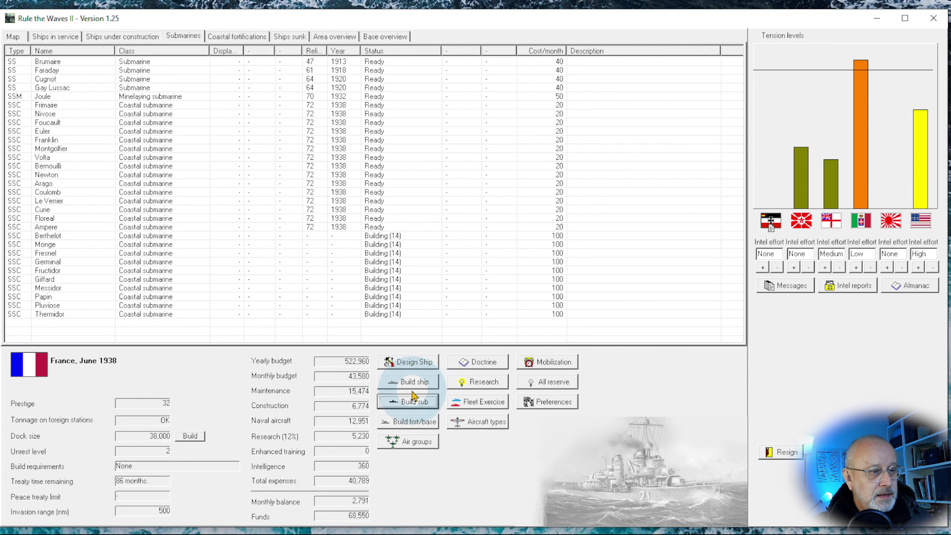
{"action": "left_click", "coordinate": [420, 404]}
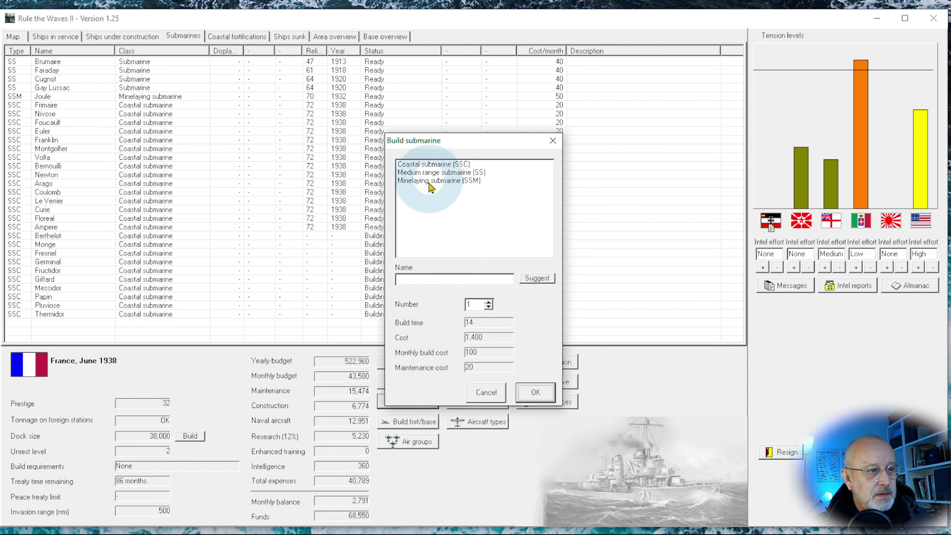
{"action": "left_click", "coordinate": [431, 164]}
{"action": "left_click", "coordinate": [459, 289]}
{"action": "left_click", "coordinate": [475, 304]}
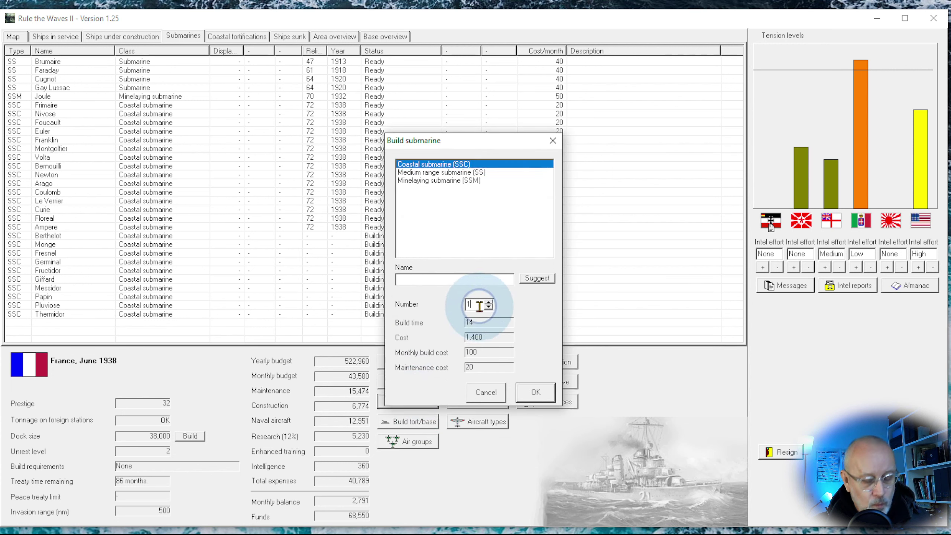
{"action": "type", "text": "0"}
{"action": "left_click", "coordinate": [536, 391]}
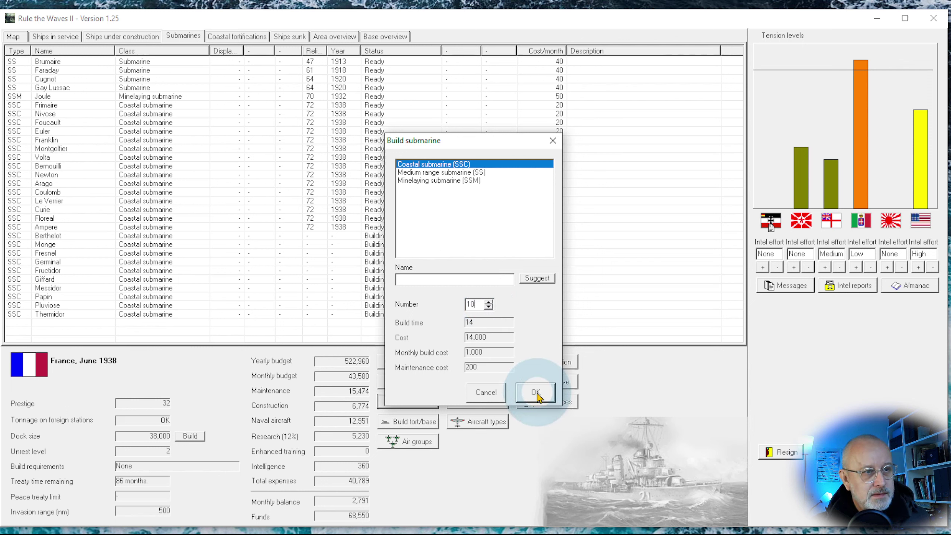
{"action": "left_click", "coordinate": [540, 394]}
{"action": "scroll", "coordinate": [424, 276], "scroll_direction": "down", "scroll_amount": 3}
{"action": "scroll", "coordinate": [424, 275], "scroll_direction": "up", "scroll_amount": 3}
{"action": "left_click", "coordinate": [927, 289]}
{"action": "scroll", "coordinate": [446, 340], "scroll_direction": "down", "scroll_amount": 5}
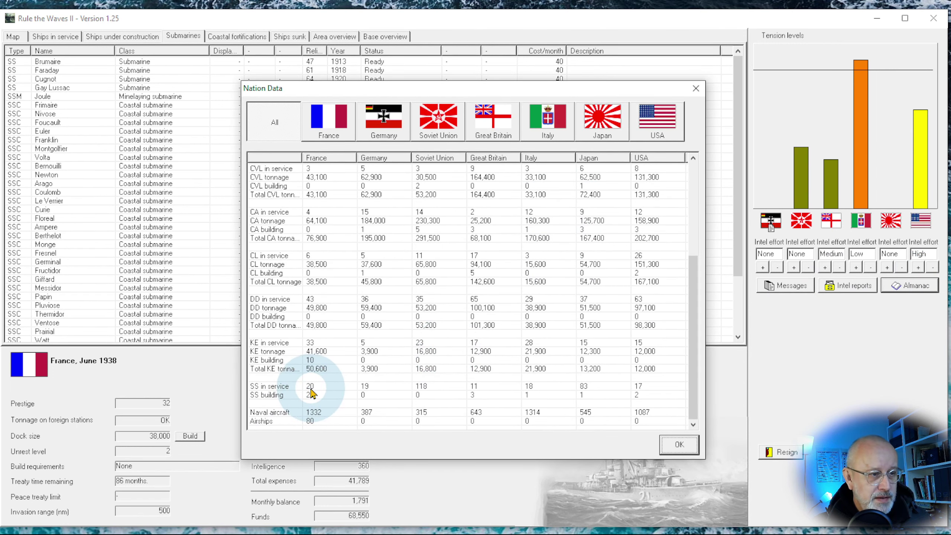
{"action": "left_click", "coordinate": [675, 445]}
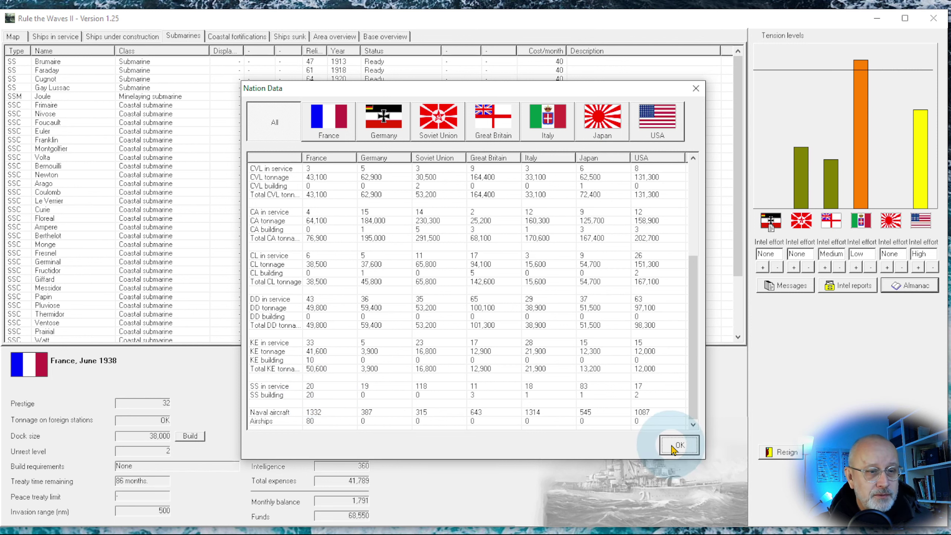
{"action": "left_click", "coordinate": [55, 35]}
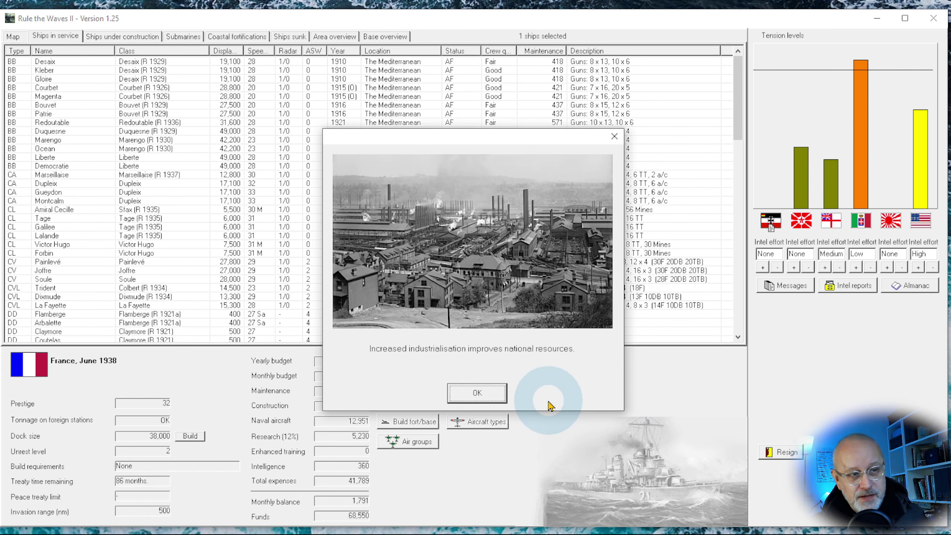
{"action": "left_click", "coordinate": [477, 394]}
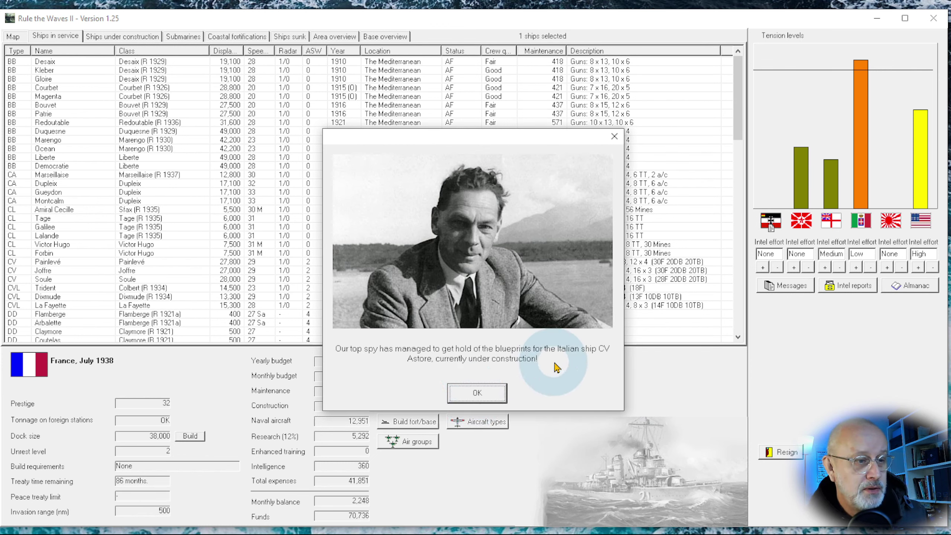
Dismiss the spy report to view the stolen Astore carrier blueprint.
{"action": "left_click", "coordinate": [480, 398]}
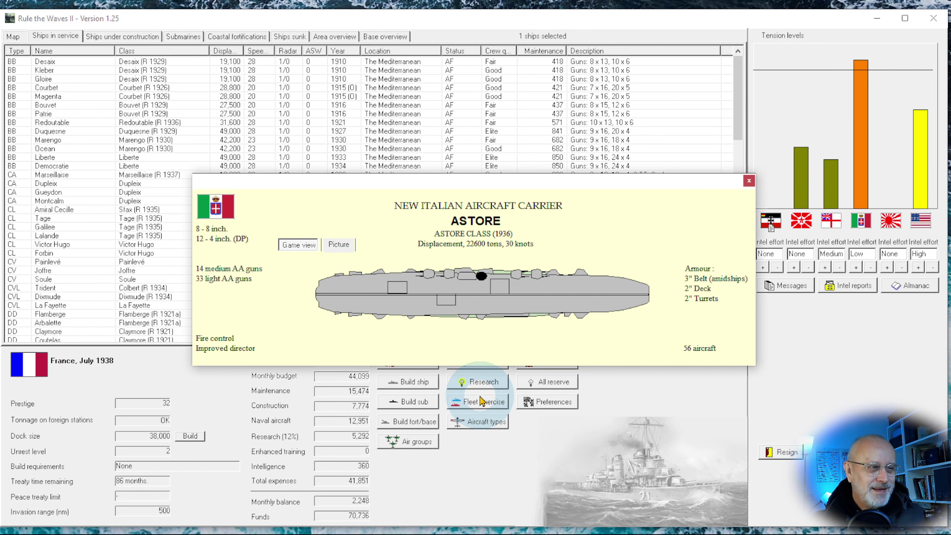
{"action": "left_click", "coordinate": [749, 182]}
{"action": "left_click", "coordinate": [480, 388]}
{"action": "left_click", "coordinate": [506, 57]}
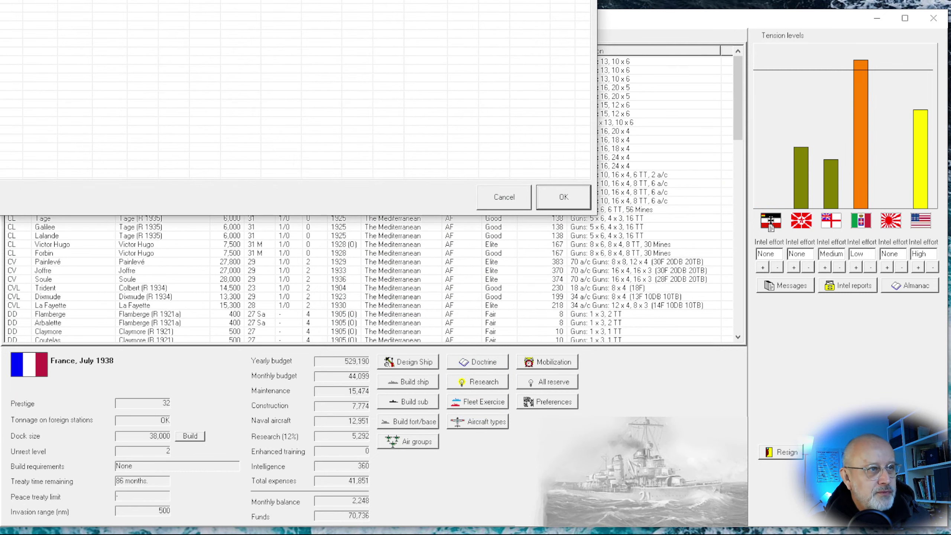
Move the Levasseur PL.96 D new model window higher up the screen.
{"action": "left_click_drag", "start_coordinate": [771, 224], "coordinate": [676, 124]}
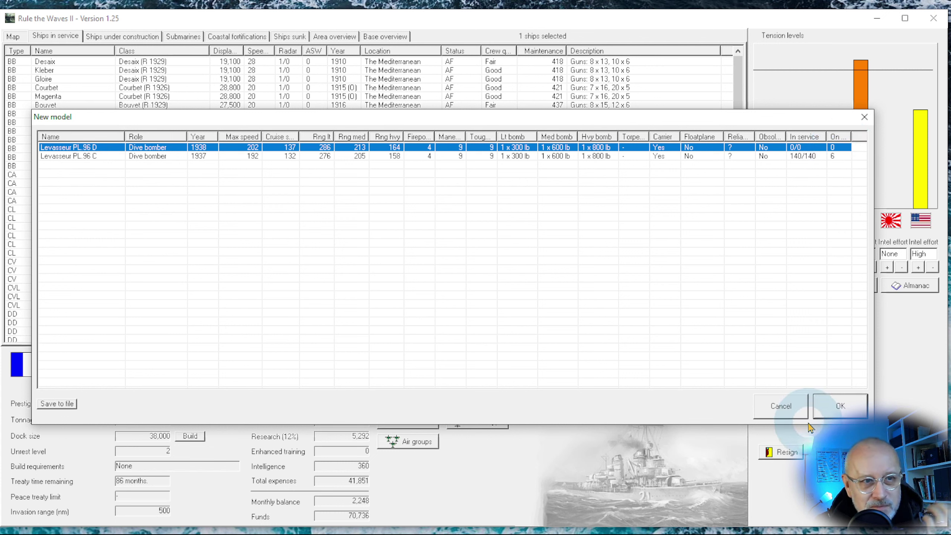
{"action": "left_click", "coordinate": [788, 414]}
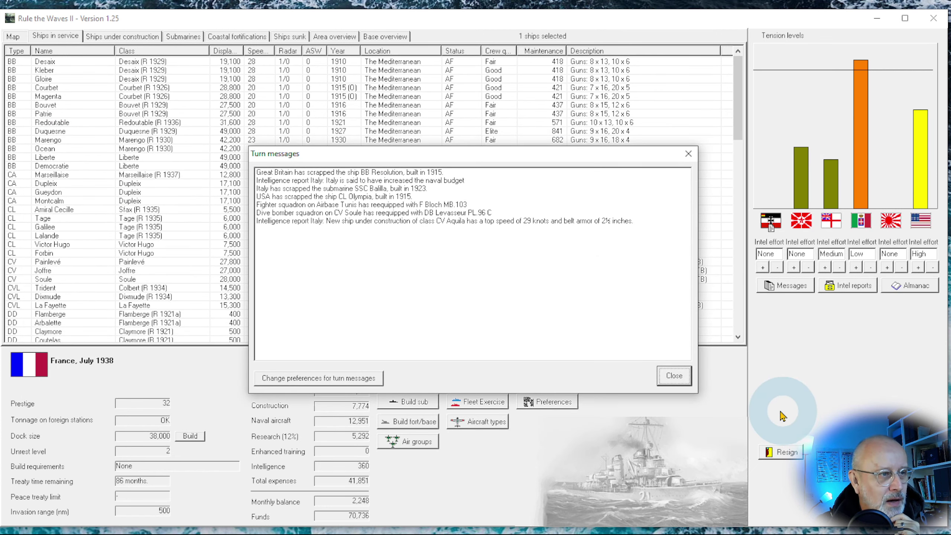
{"action": "left_click", "coordinate": [671, 376]}
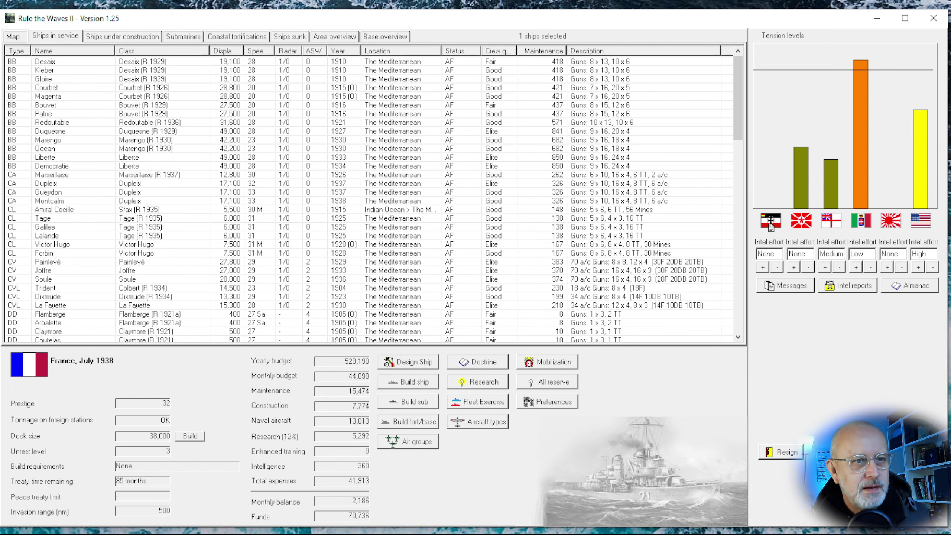
{"action": "left_click", "coordinate": [479, 393]}
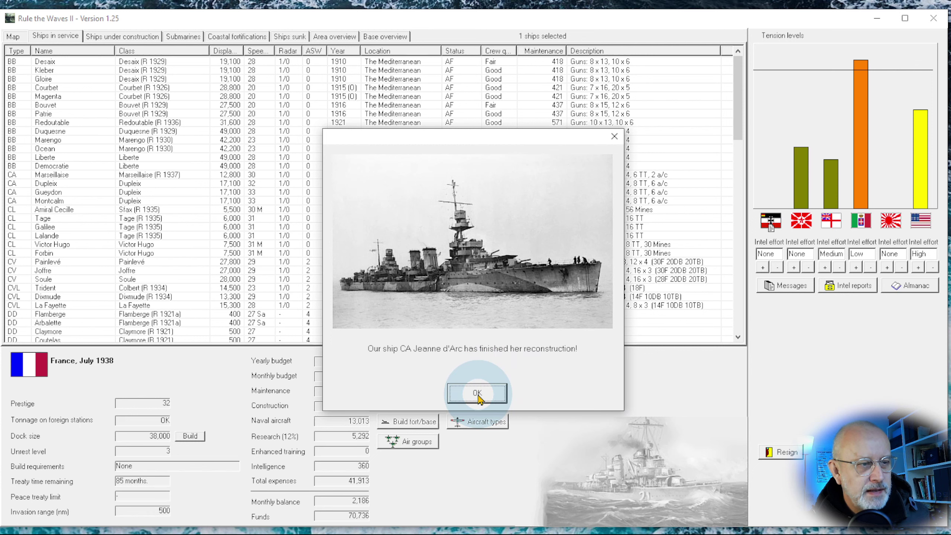
{"action": "left_click", "coordinate": [479, 400]}
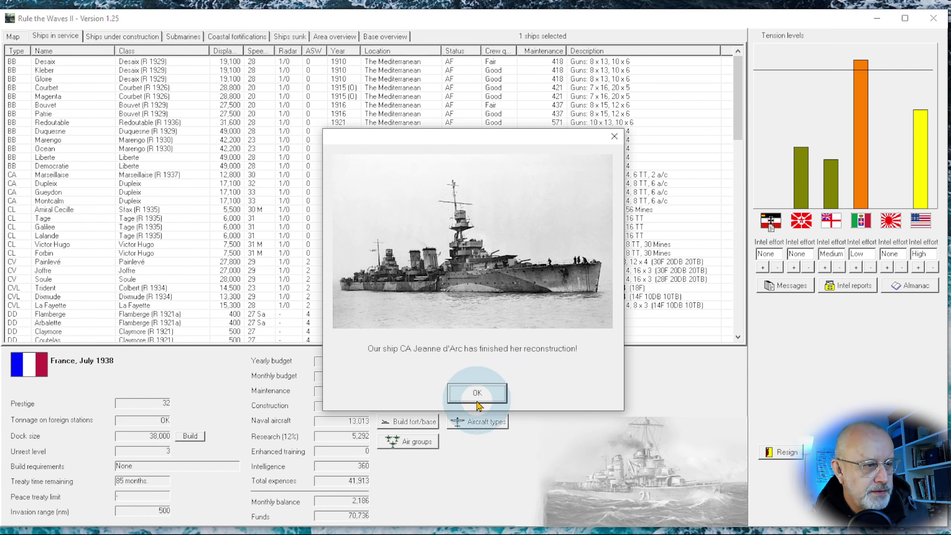
{"action": "left_click", "coordinate": [479, 399]}
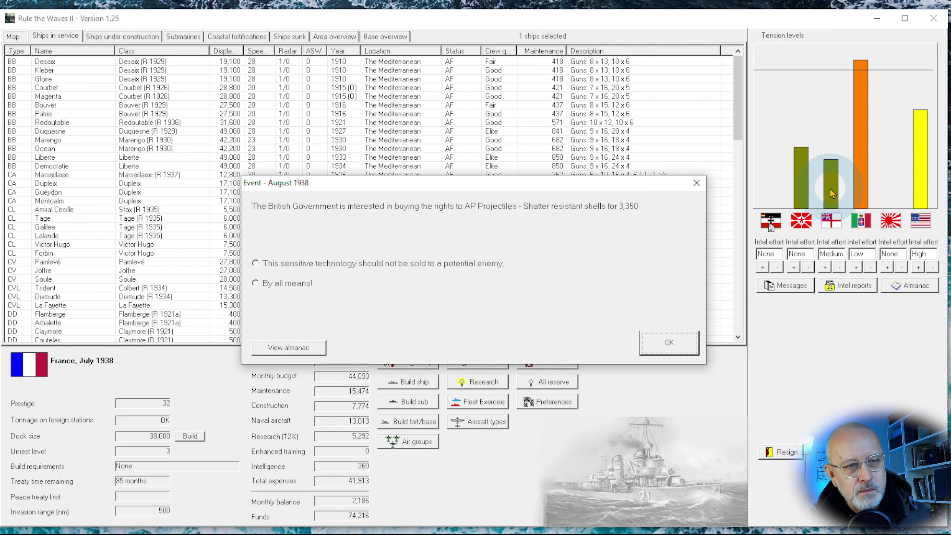
{"action": "left_click", "coordinate": [260, 283]}
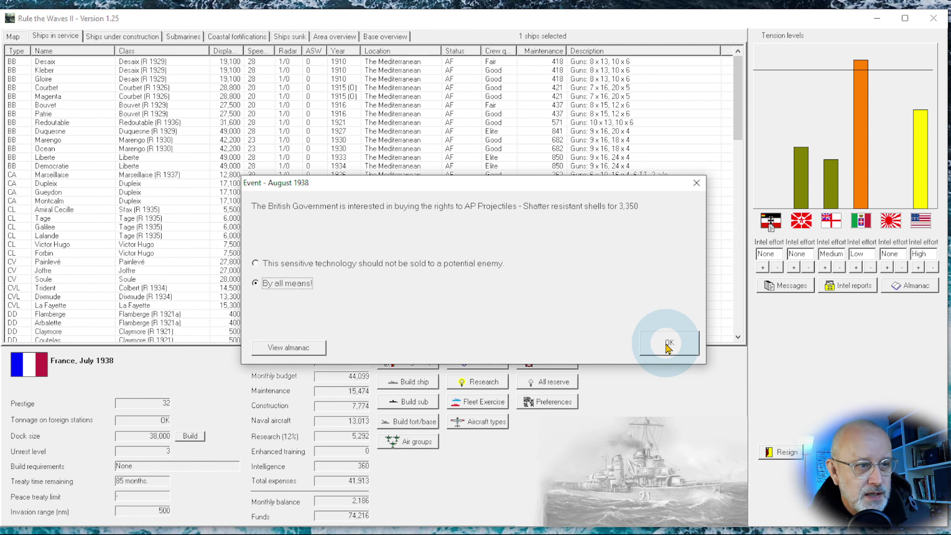
{"action": "left_click", "coordinate": [666, 344]}
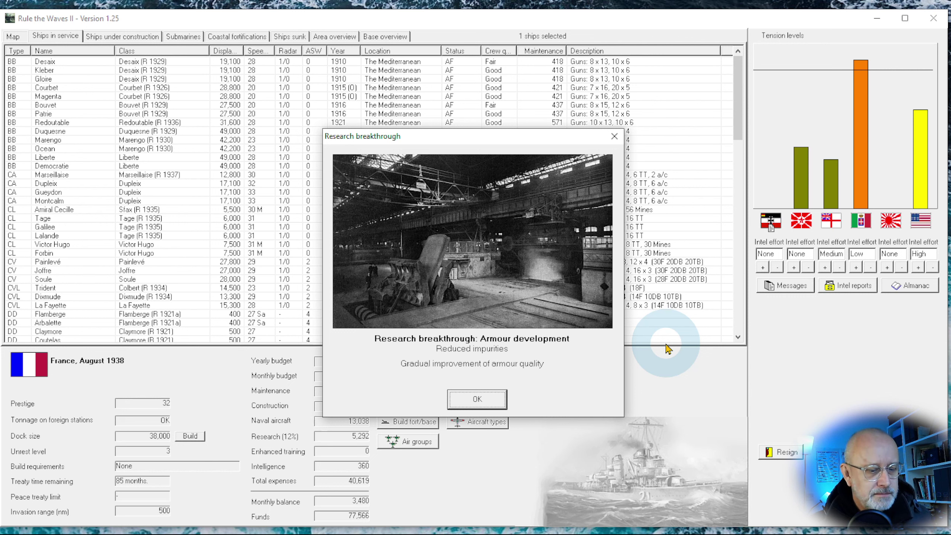
{"action": "left_click", "coordinate": [491, 404]}
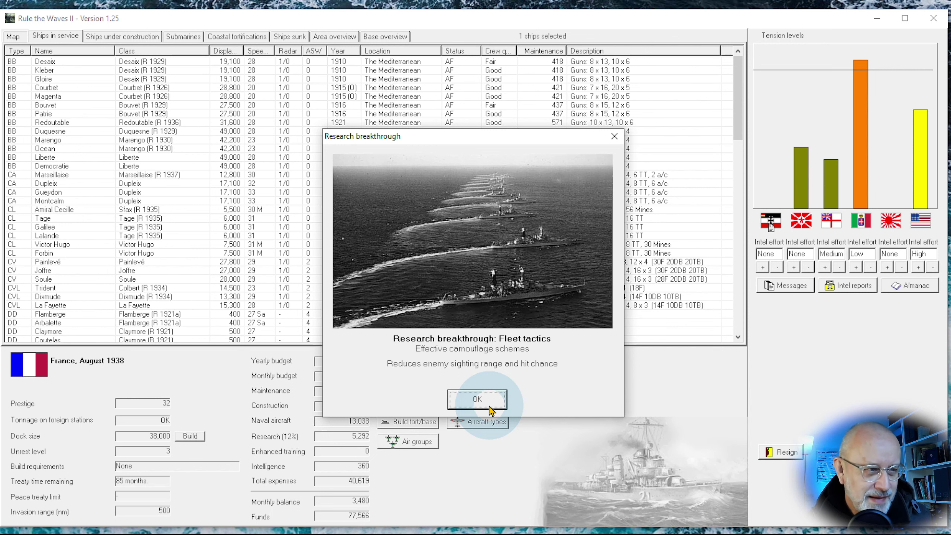
{"action": "left_click", "coordinate": [478, 395]}
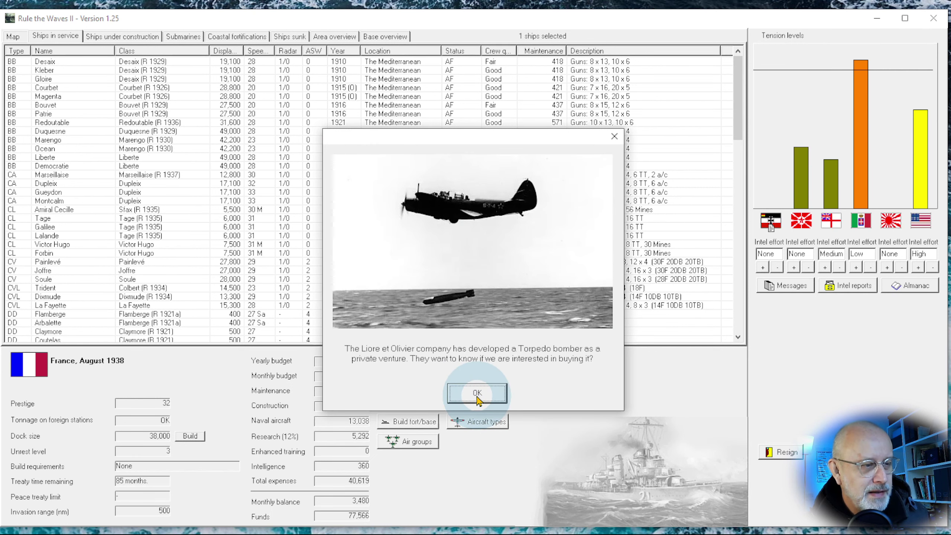
Agree to develop the Liore et Olivier LeO.107 torpedo bomber.
{"action": "left_click", "coordinate": [478, 400]}
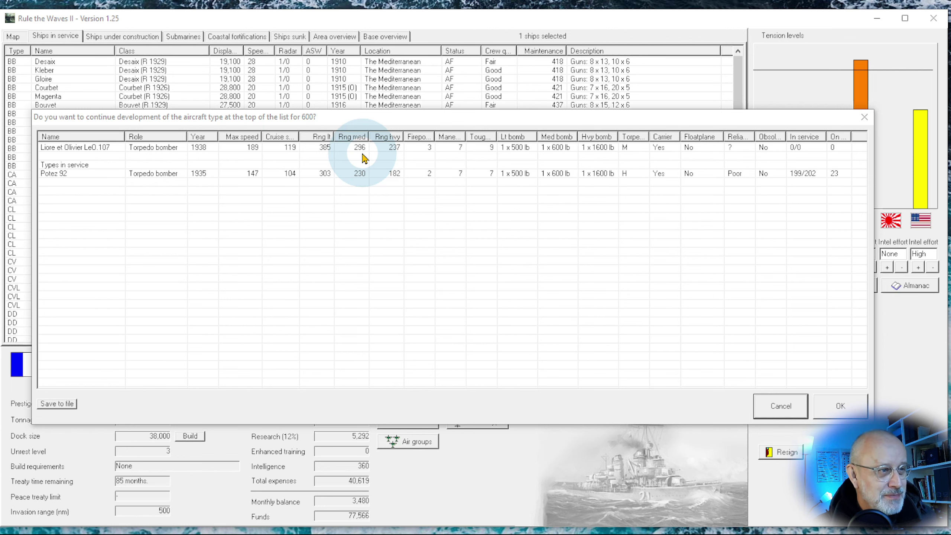
{"action": "left_click", "coordinate": [361, 150]}
{"action": "left_click", "coordinate": [846, 408]}
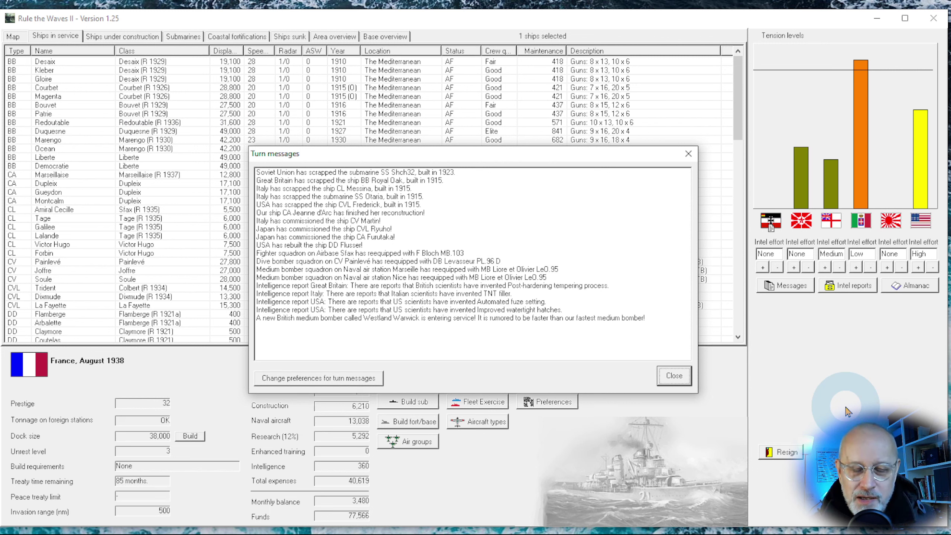
{"action": "left_click", "coordinate": [674, 378]}
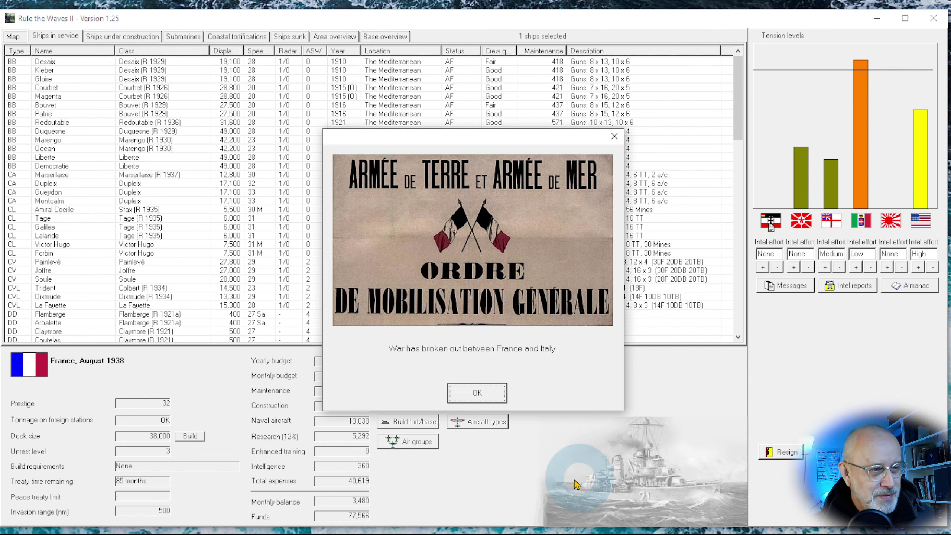
{"action": "left_click", "coordinate": [476, 395]}
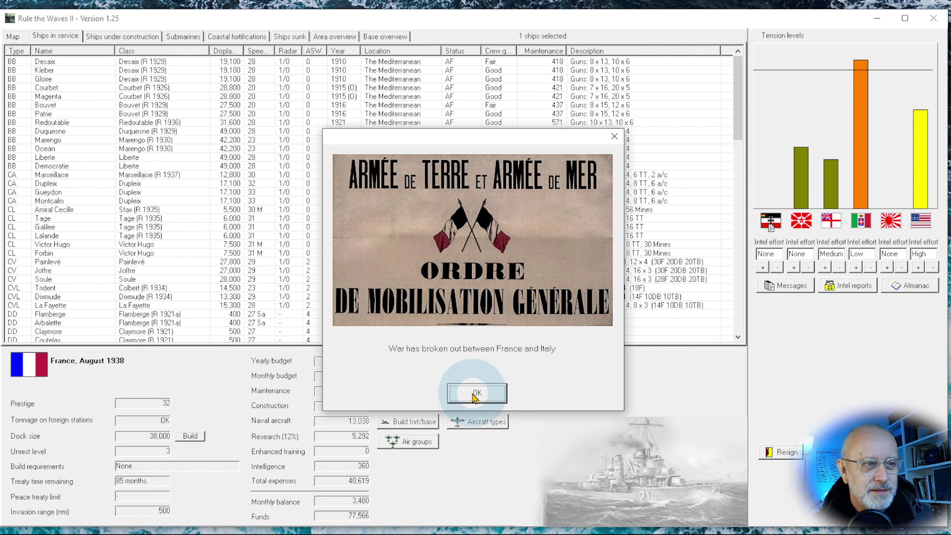
{"action": "left_click", "coordinate": [476, 395]}
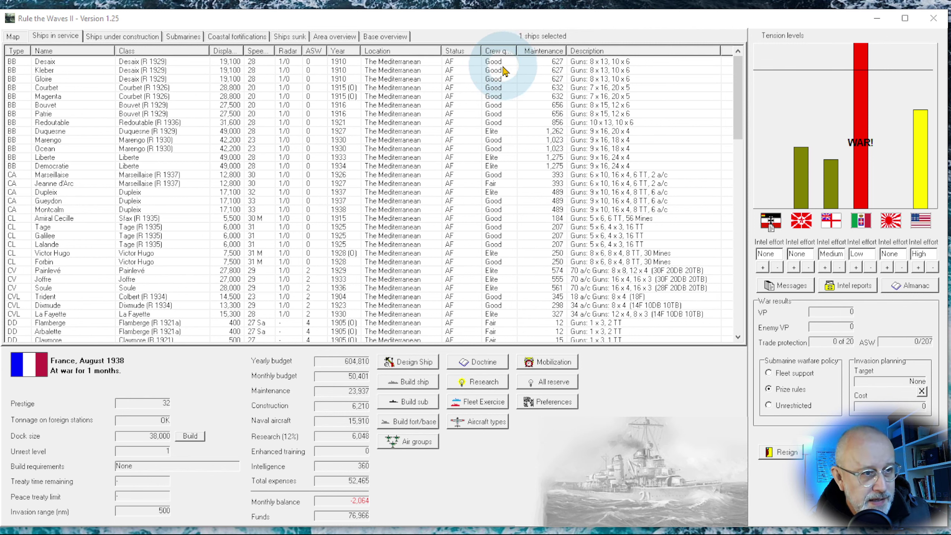
{"action": "scroll", "coordinate": [482, 252], "scroll_direction": "down", "scroll_amount": 1}
{"action": "scroll", "coordinate": [492, 283], "scroll_direction": "down", "scroll_amount": 3}
{"action": "scroll", "coordinate": [497, 300], "scroll_direction": "down", "scroll_amount": 4}
{"action": "scroll", "coordinate": [497, 300], "scroll_direction": "down", "scroll_amount": 6}
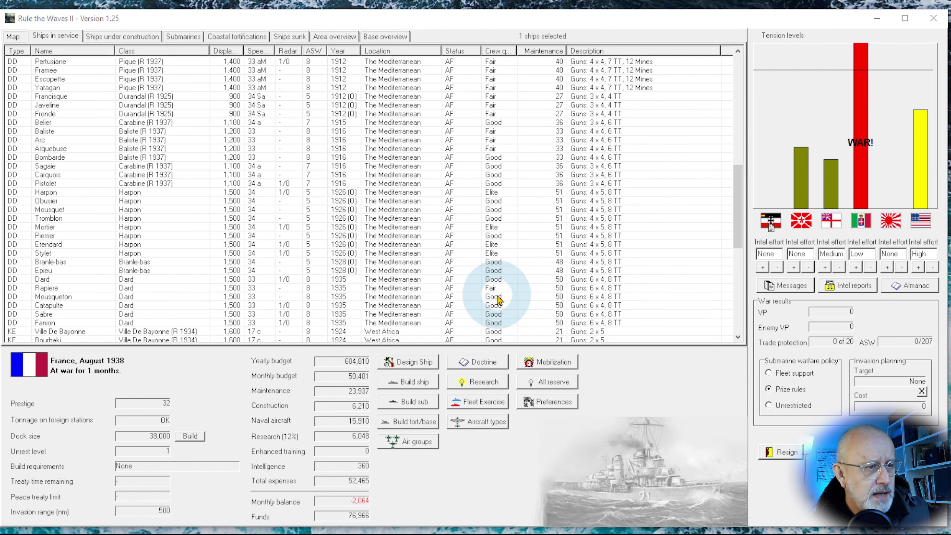
{"action": "scroll", "coordinate": [497, 300], "scroll_direction": "up", "scroll_amount": 7}
{"action": "scroll", "coordinate": [511, 224], "scroll_direction": "up", "scroll_amount": 4}
{"action": "scroll", "coordinate": [510, 230], "scroll_direction": "up", "scroll_amount": 3}
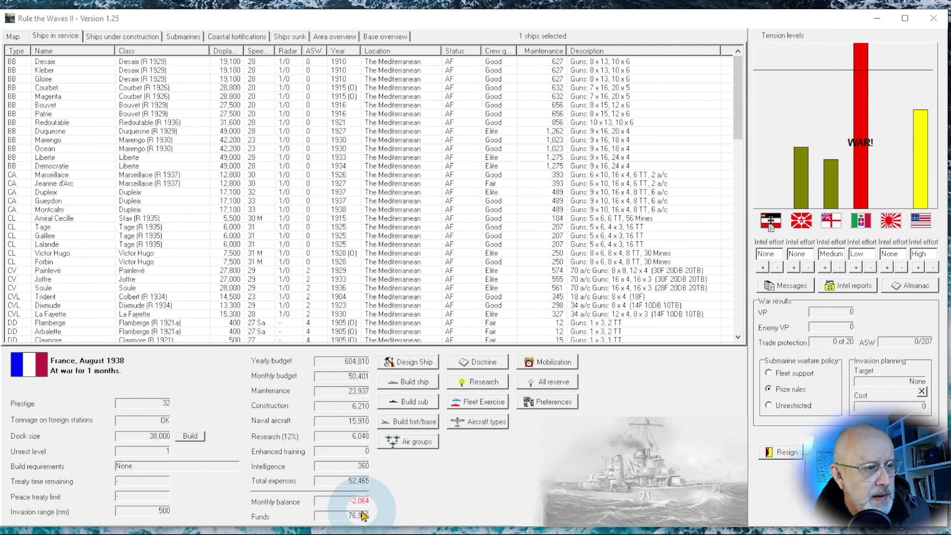
{"action": "left_click", "coordinate": [134, 36]}
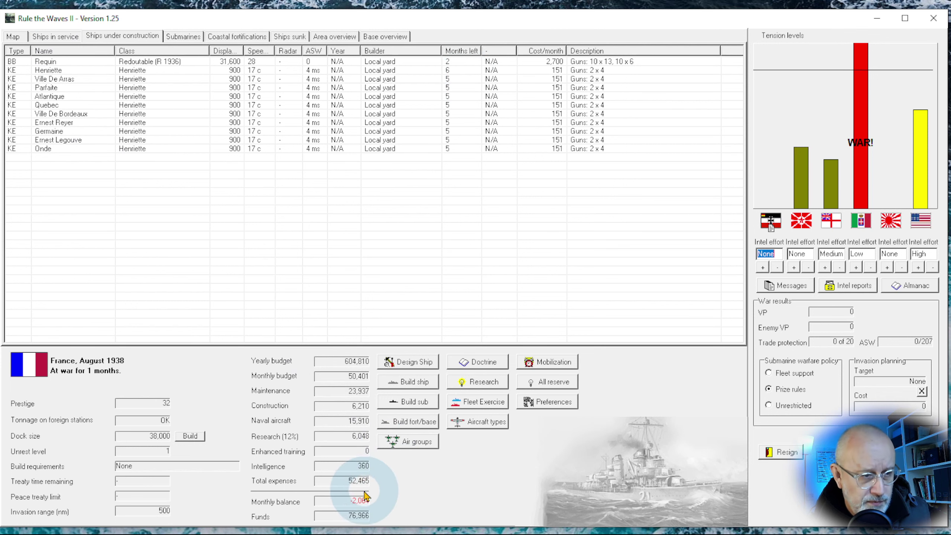
{"action": "left_click", "coordinate": [54, 37]}
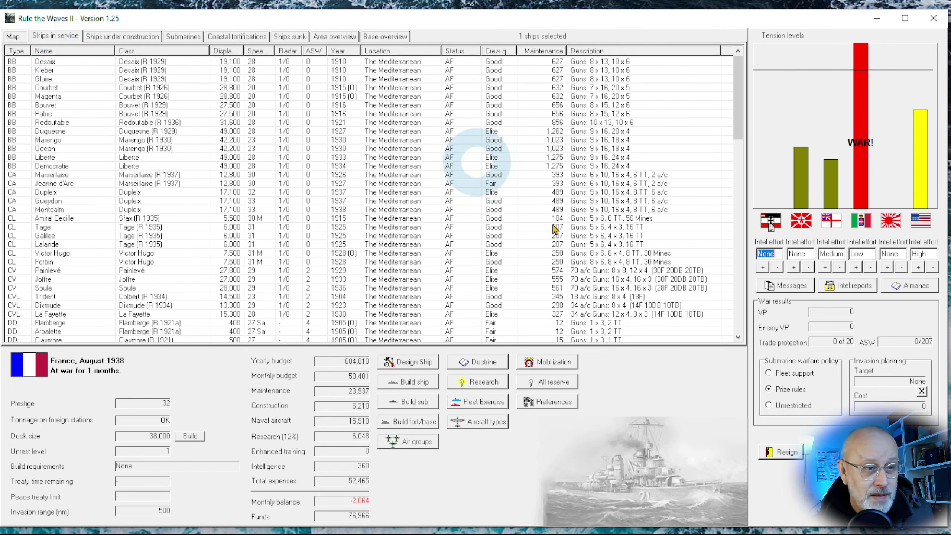
{"action": "key", "text": "ctrl+n"}
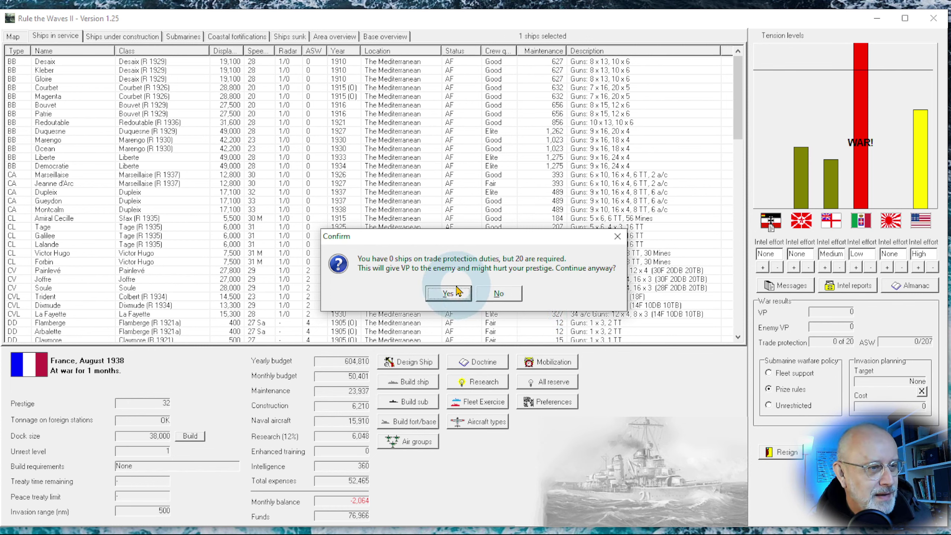
{"action": "left_click", "coordinate": [468, 295]}
{"action": "scroll", "coordinate": [466, 298], "scroll_direction": "down", "scroll_amount": 5}
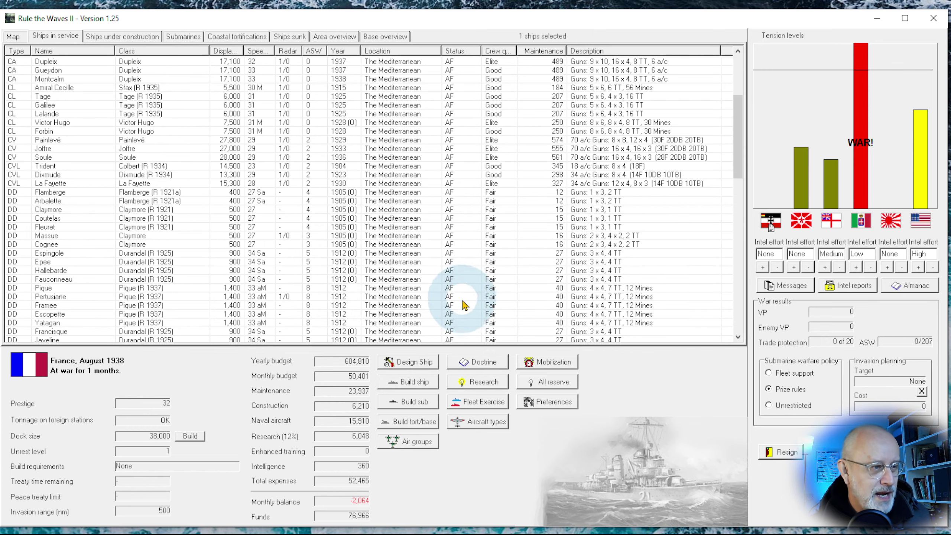
{"action": "scroll", "coordinate": [464, 304], "scroll_direction": "down", "scroll_amount": 5}
{"action": "scroll", "coordinate": [465, 304], "scroll_direction": "down", "scroll_amount": 4}
{"action": "scroll", "coordinate": [417, 290], "scroll_direction": "down", "scroll_amount": 4}
{"action": "scroll", "coordinate": [293, 187], "scroll_direction": "down", "scroll_amount": 5}
{"action": "scroll", "coordinate": [490, 239], "scroll_direction": "up", "scroll_amount": 5}
{"action": "scroll", "coordinate": [580, 200], "scroll_direction": "up", "scroll_amount": 5}
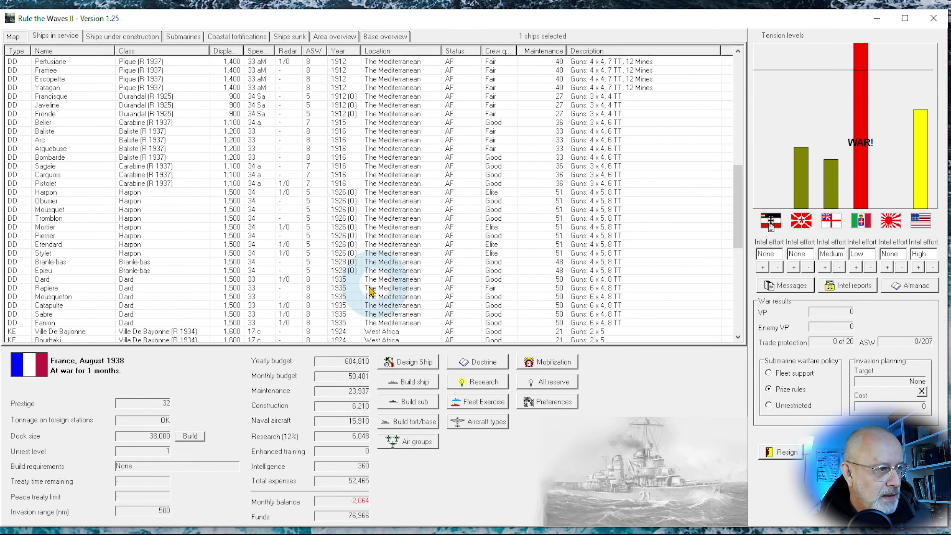
{"action": "scroll", "coordinate": [312, 298], "scroll_direction": "down", "scroll_amount": 5}
{"action": "scroll", "coordinate": [281, 262], "scroll_direction": "down", "scroll_amount": 5}
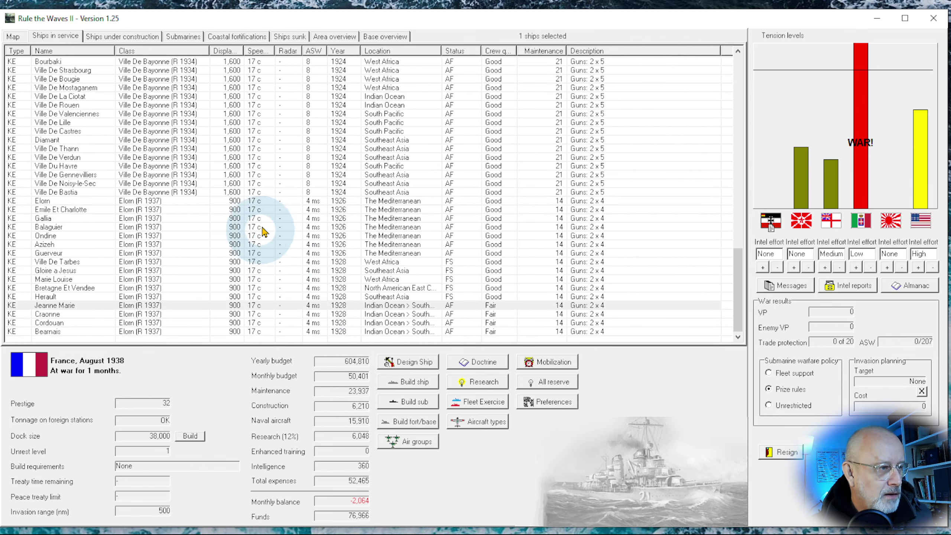
{"action": "left_click", "coordinate": [253, 202]}
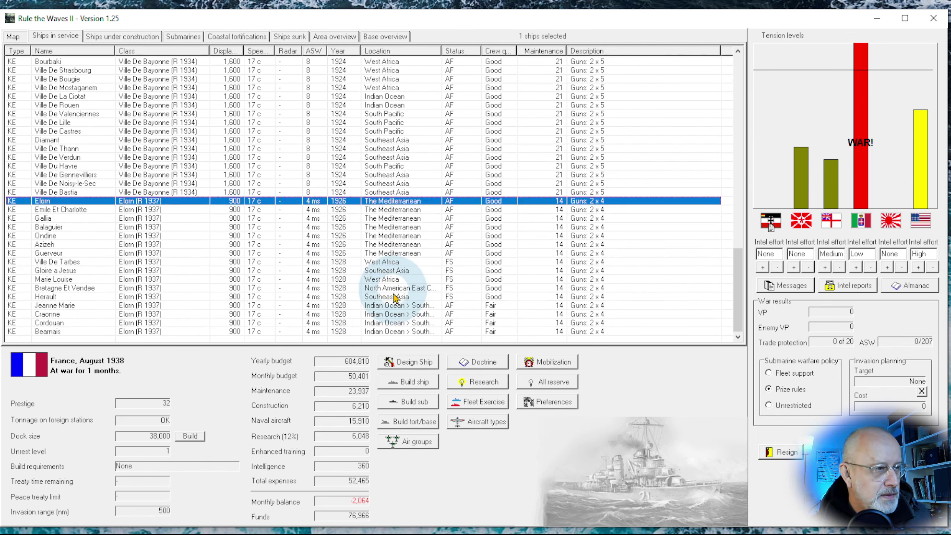
{"action": "scroll", "coordinate": [420, 260], "scroll_direction": "up", "scroll_amount": 5}
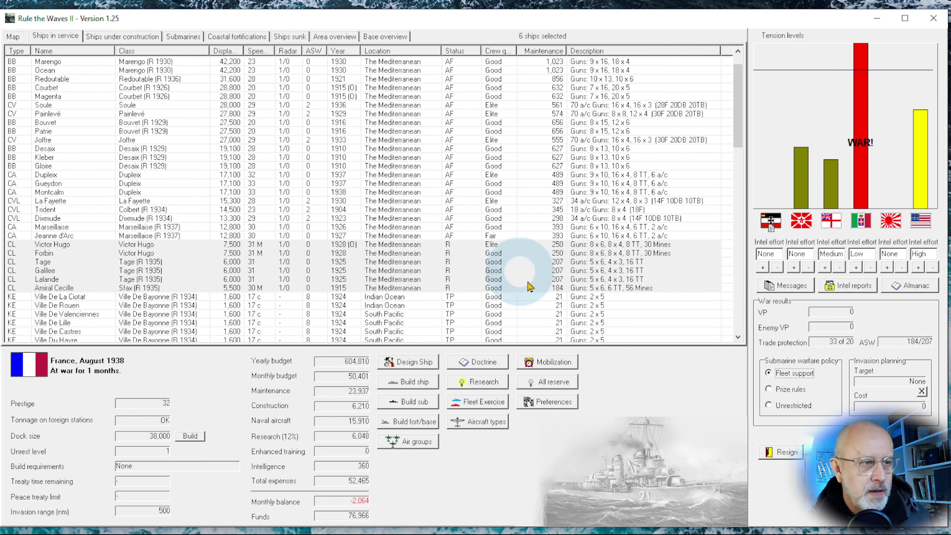
{"action": "scroll", "coordinate": [466, 273], "scroll_direction": "down", "scroll_amount": 4}
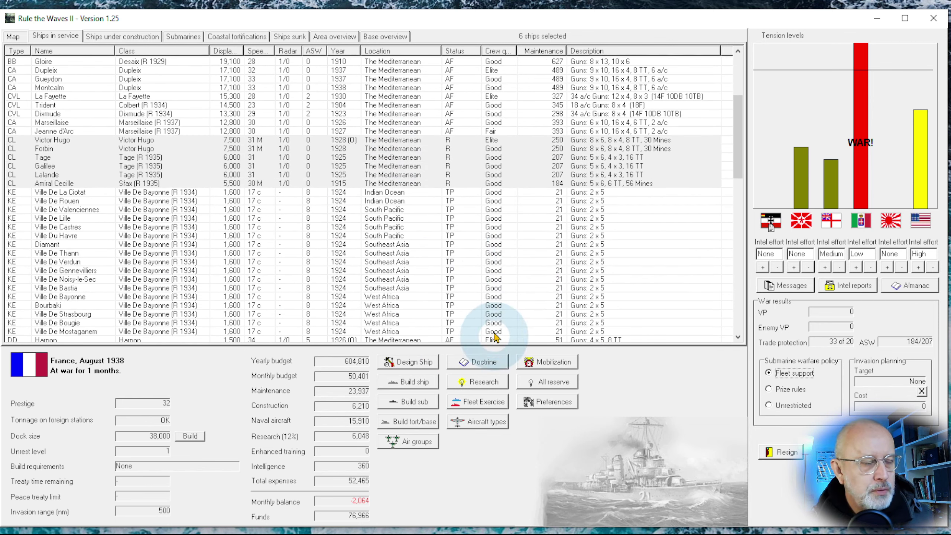
{"action": "scroll", "coordinate": [476, 255], "scroll_direction": "up", "scroll_amount": 3}
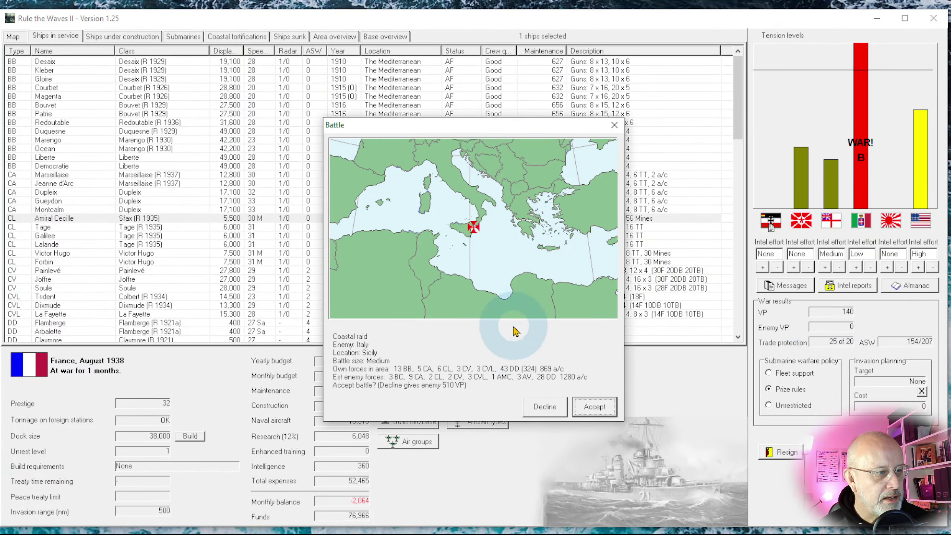
Accept the coastal raid battle off Sicily.
{"action": "left_click", "coordinate": [590, 411]}
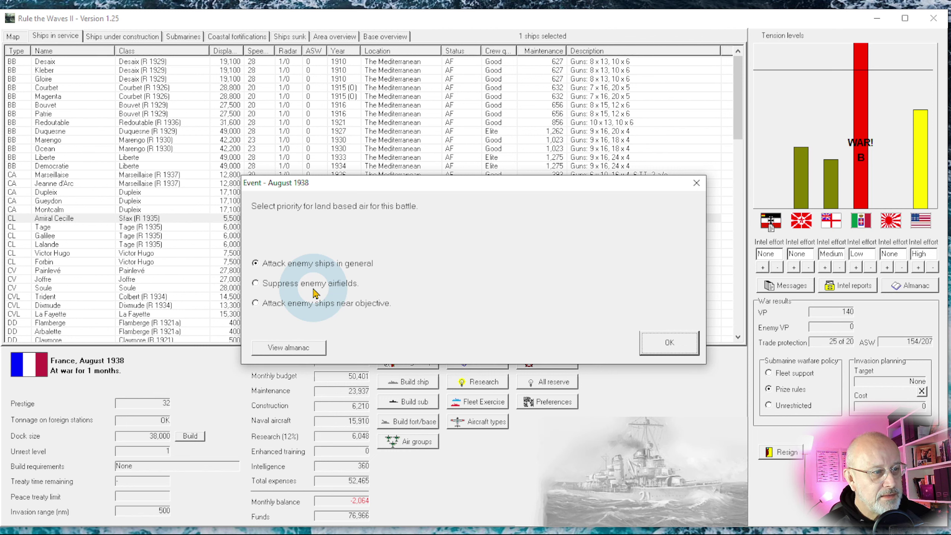
{"action": "left_click", "coordinate": [315, 290]}
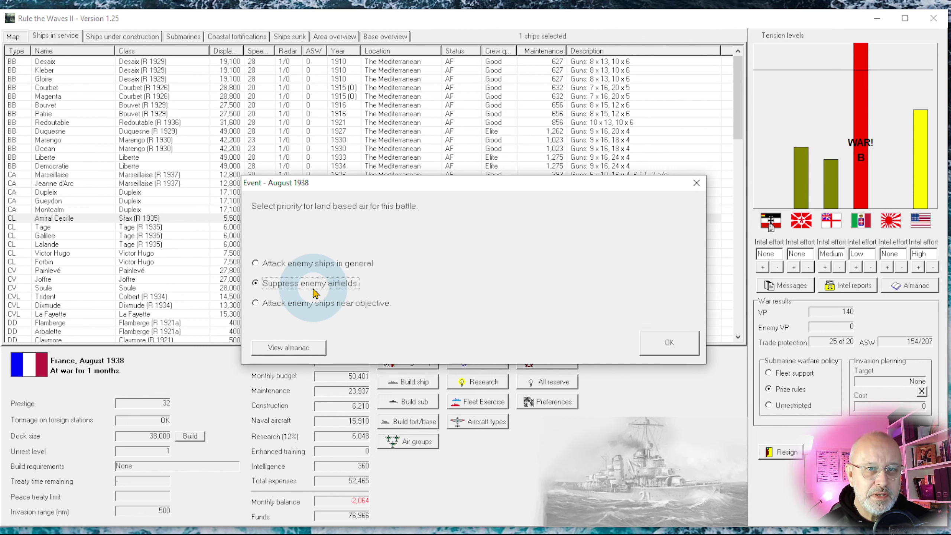
{"action": "left_click", "coordinate": [675, 348]}
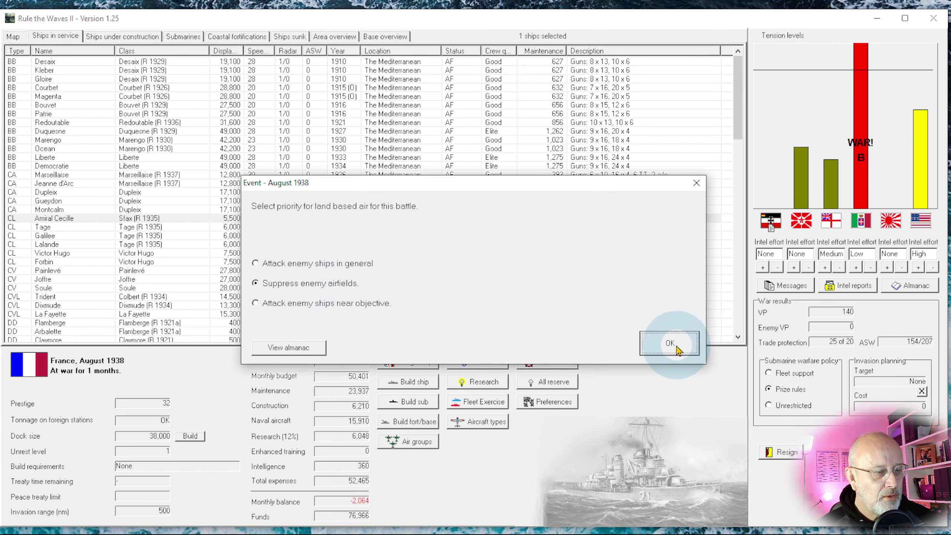
{"action": "left_click", "coordinate": [673, 346]}
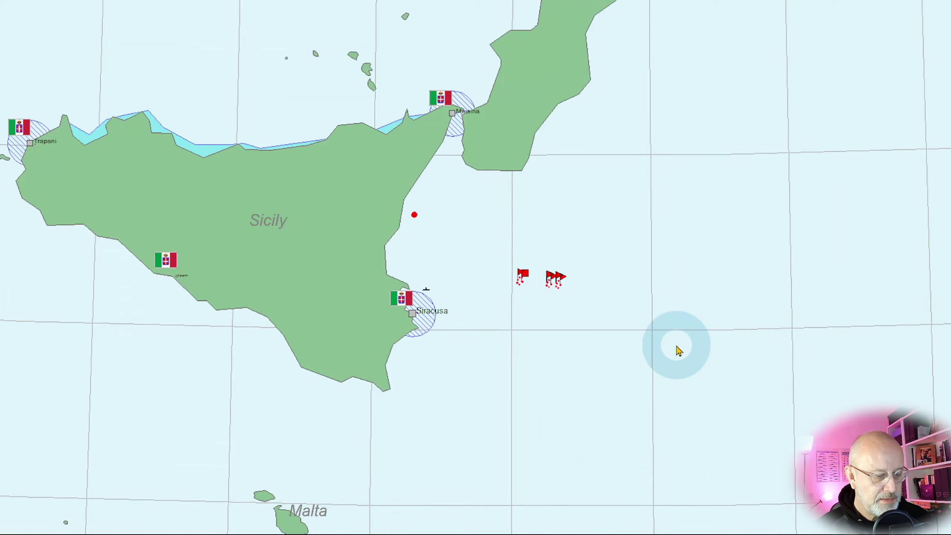
{"action": "scroll", "coordinate": [596, 315], "scroll_direction": "up", "scroll_amount": 1}
{"action": "scroll", "coordinate": [597, 315], "scroll_direction": "up", "scroll_amount": 1}
{"action": "scroll", "coordinate": [597, 314], "scroll_direction": "up", "scroll_amount": 1}
{"action": "scroll", "coordinate": [596, 315], "scroll_direction": "up", "scroll_amount": 1}
{"action": "scroll", "coordinate": [597, 314], "scroll_direction": "up", "scroll_amount": 1}
{"action": "scroll", "coordinate": [597, 314], "scroll_direction": "up", "scroll_amount": 1}
{"action": "scroll", "coordinate": [596, 315], "scroll_direction": "up", "scroll_amount": 1}
{"action": "scroll", "coordinate": [596, 314], "scroll_direction": "up", "scroll_amount": 1}
{"action": "scroll", "coordinate": [597, 314], "scroll_direction": "up", "scroll_amount": 1}
{"action": "scroll", "coordinate": [597, 315], "scroll_direction": "up", "scroll_amount": 1}
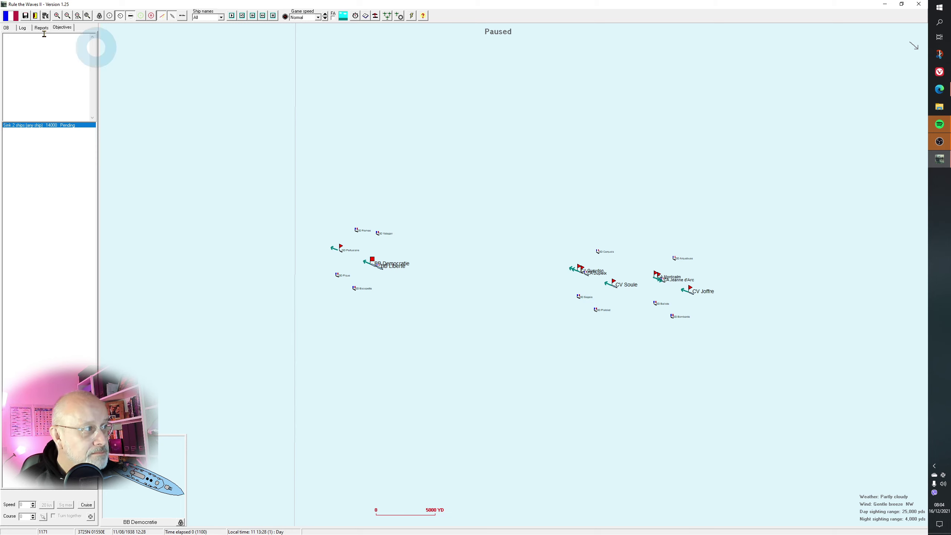
{"action": "left_click", "coordinate": [7, 27]}
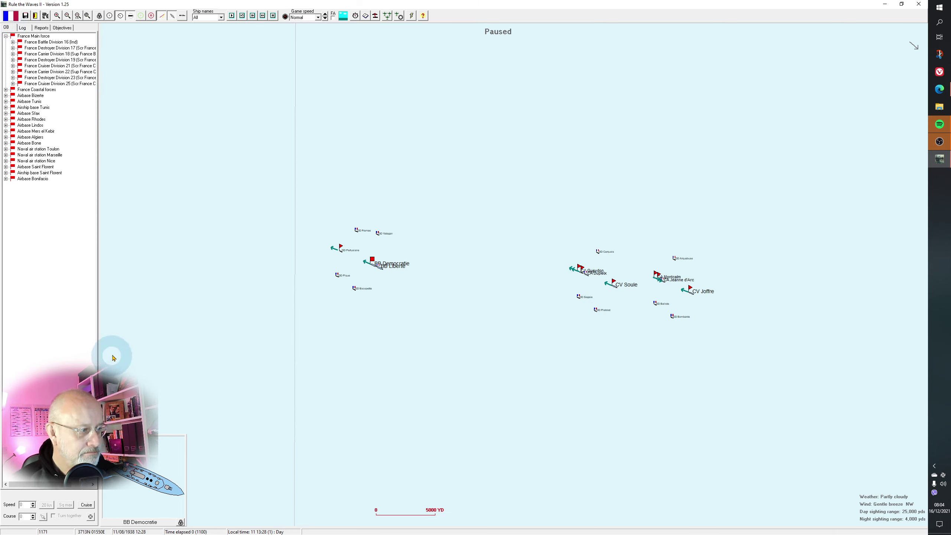
{"action": "left_click_drag", "start_coordinate": [97, 350], "coordinate": [157, 354]}
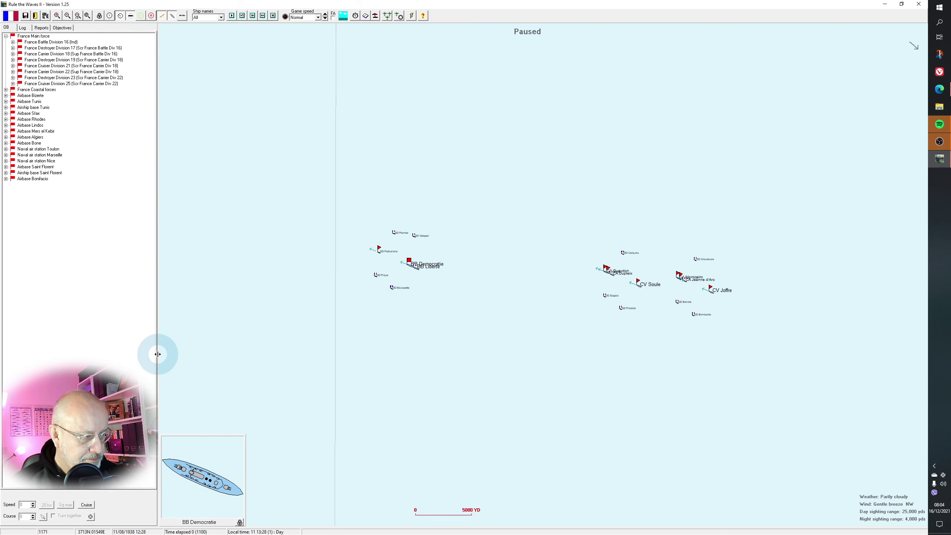
{"action": "left_click", "coordinate": [13, 41]}
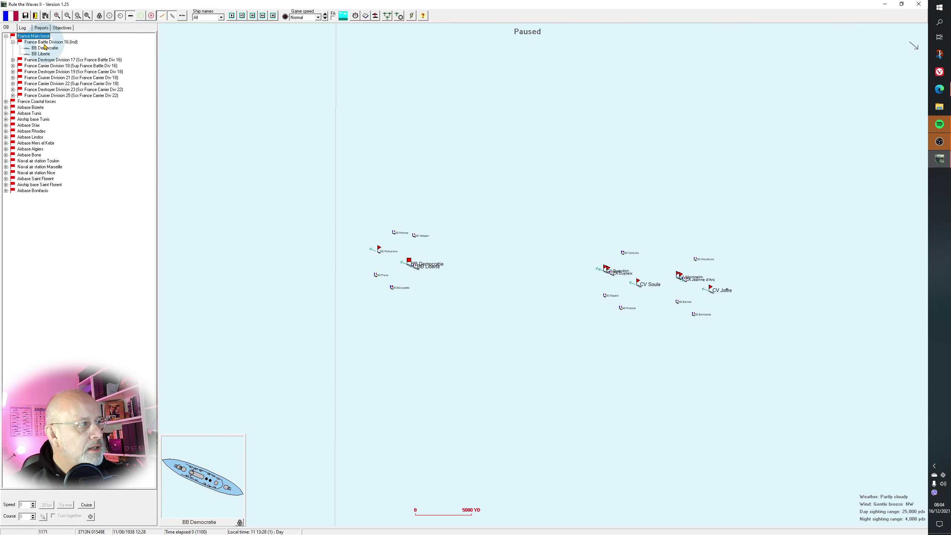
{"action": "left_click", "coordinate": [13, 60]}
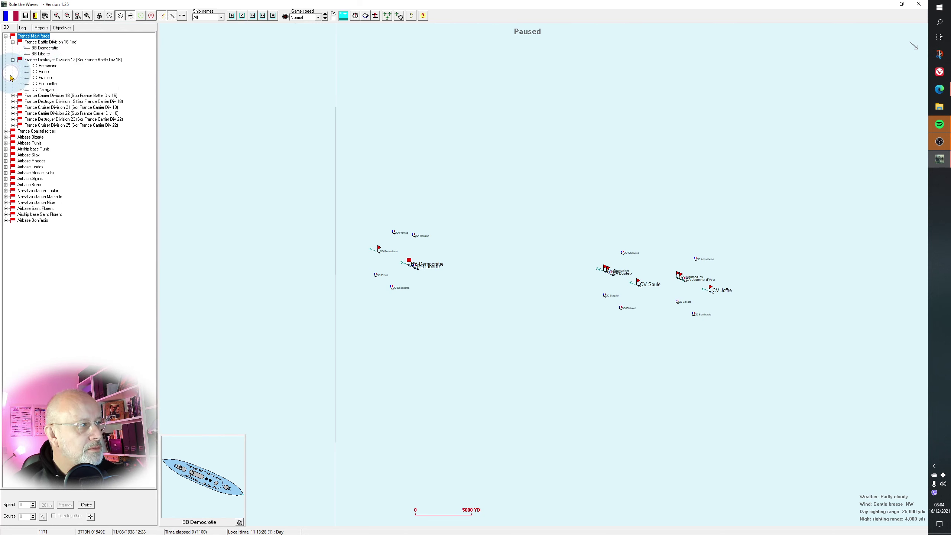
{"action": "left_click", "coordinate": [13, 95]}
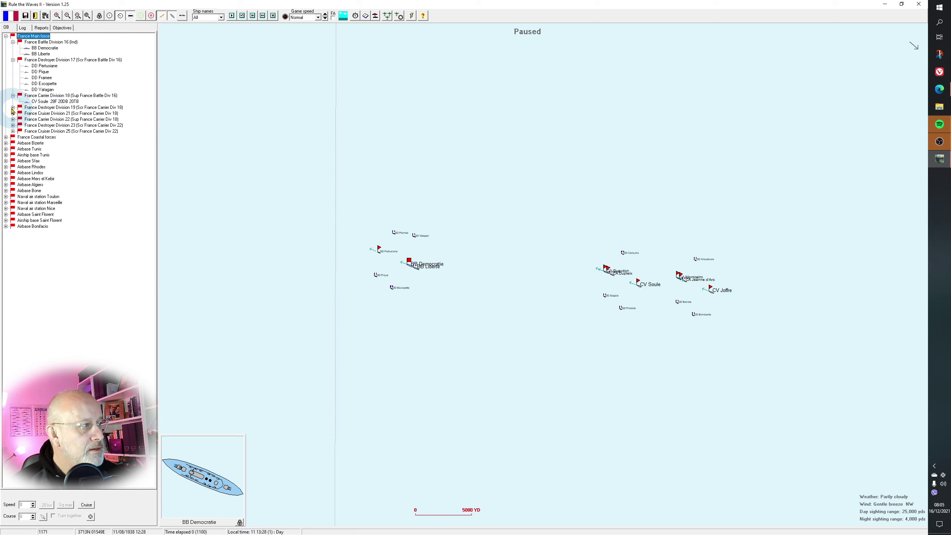
{"action": "left_click", "coordinate": [12, 108]}
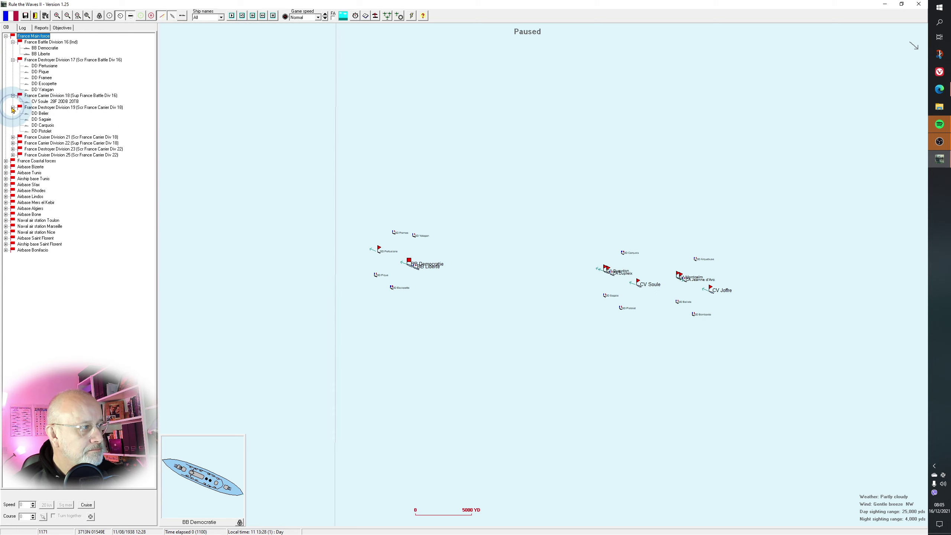
{"action": "left_click", "coordinate": [13, 137]}
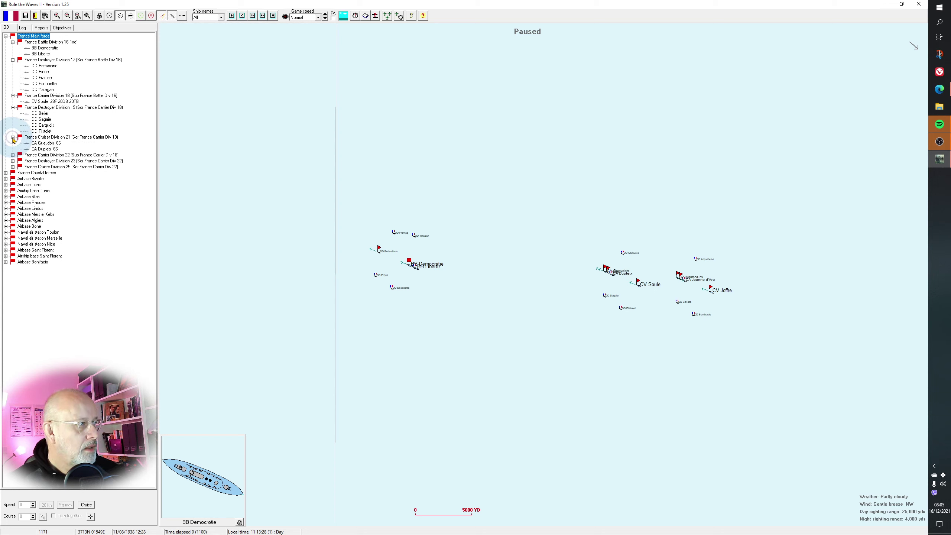
{"action": "left_click", "coordinate": [13, 155]}
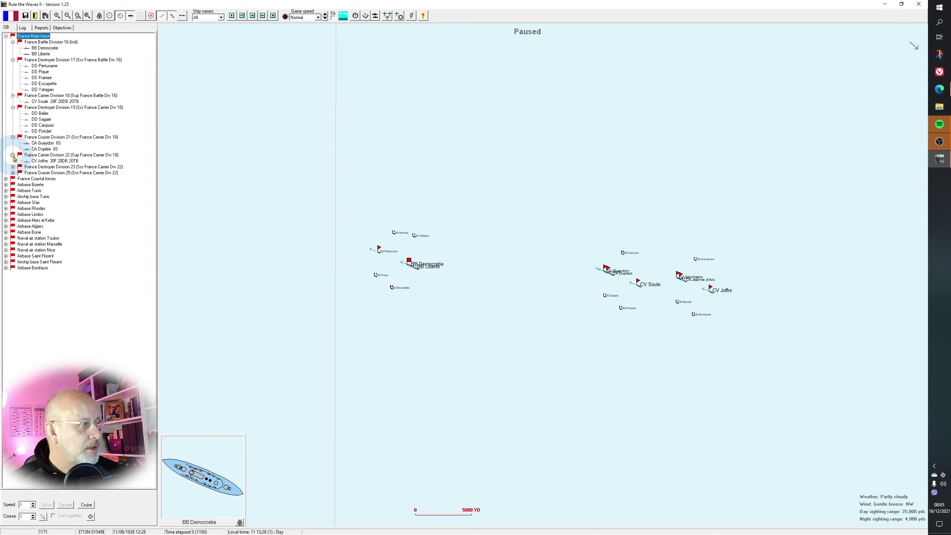
{"action": "left_click", "coordinate": [13, 166]}
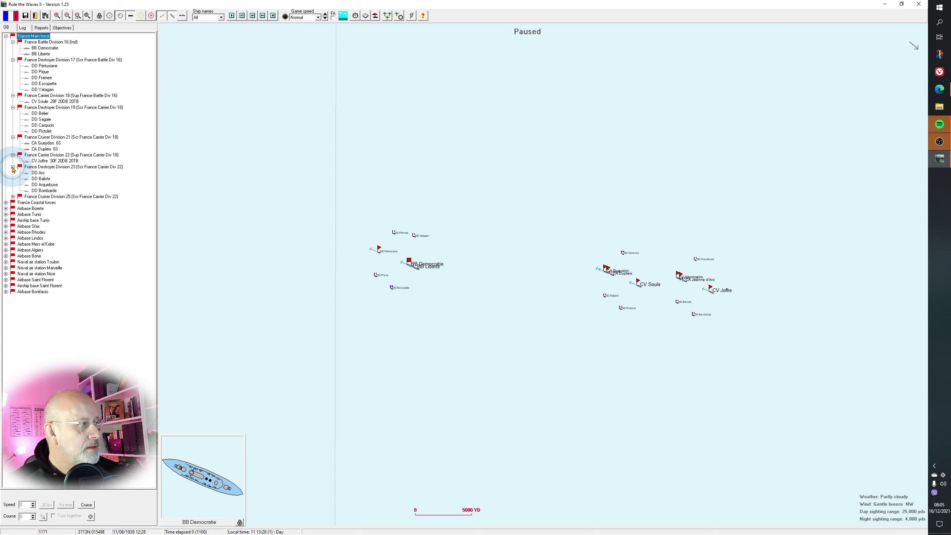
Expand the France Main force tree to list the destroyer and cruiser division ships.
{"action": "left_click", "coordinate": [12, 197]}
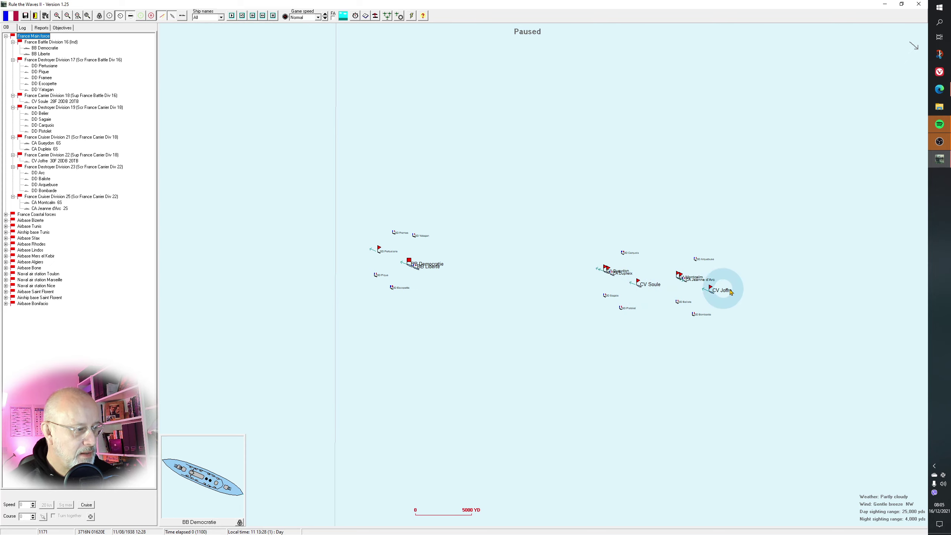
{"action": "left_click", "coordinate": [638, 284]}
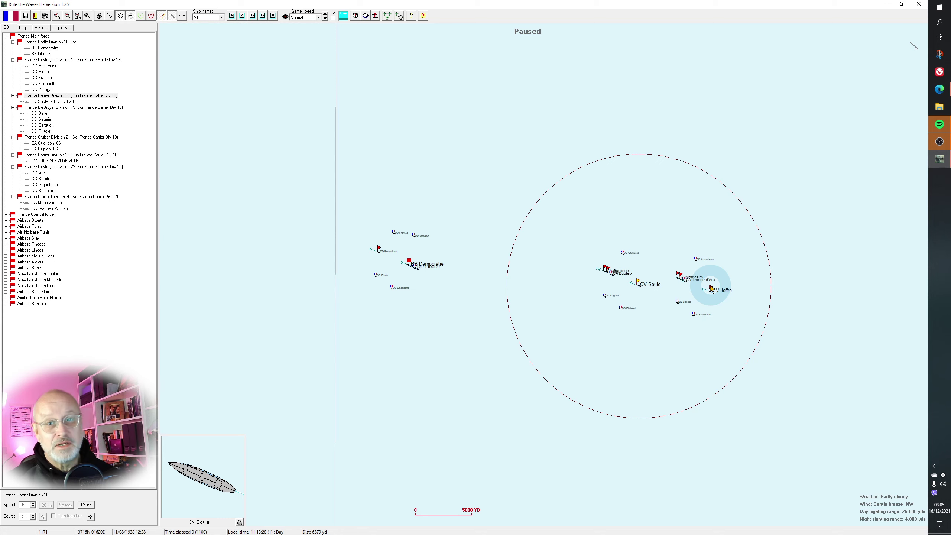
{"action": "left_click", "coordinate": [408, 263]}
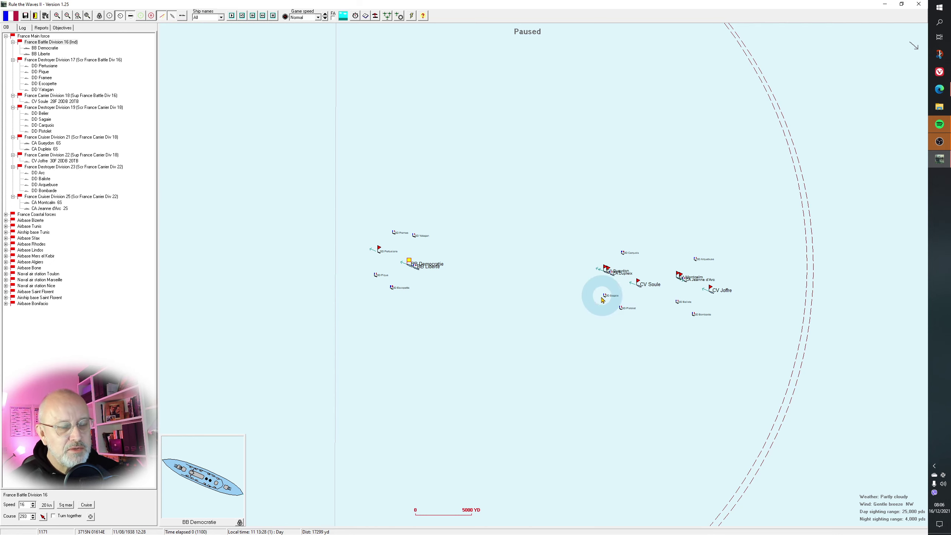
{"action": "scroll", "coordinate": [591, 269], "scroll_direction": "down", "scroll_amount": 1}
{"action": "scroll", "coordinate": [591, 269], "scroll_direction": "down", "scroll_amount": 1}
{"action": "scroll", "coordinate": [591, 270], "scroll_direction": "down", "scroll_amount": 1}
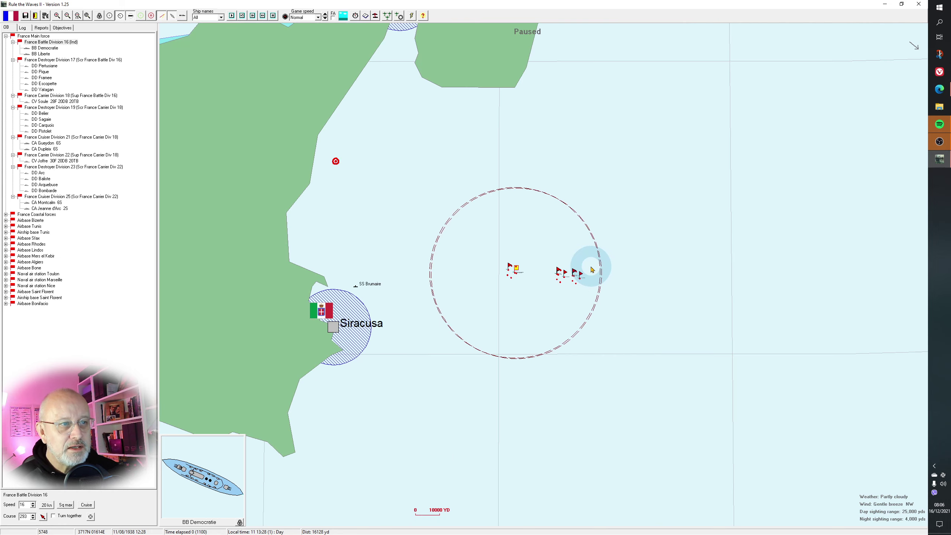
{"action": "scroll", "coordinate": [590, 270], "scroll_direction": "down", "scroll_amount": 1}
{"action": "scroll", "coordinate": [591, 270], "scroll_direction": "down", "scroll_amount": 1}
{"action": "scroll", "coordinate": [591, 270], "scroll_direction": "down", "scroll_amount": 1}
{"action": "scroll", "coordinate": [591, 270], "scroll_direction": "down", "scroll_amount": 1}
{"action": "scroll", "coordinate": [591, 270], "scroll_direction": "down", "scroll_amount": 1}
{"action": "scroll", "coordinate": [592, 270], "scroll_direction": "down", "scroll_amount": 1}
{"action": "scroll", "coordinate": [592, 270], "scroll_direction": "down", "scroll_amount": 1}
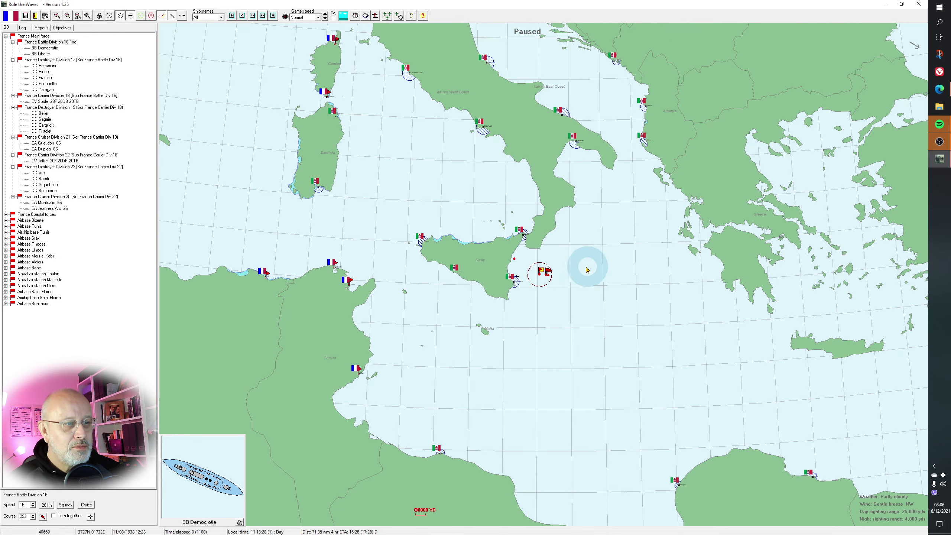
{"action": "scroll", "coordinate": [591, 270], "scroll_direction": "up", "scroll_amount": 1}
{"action": "scroll", "coordinate": [587, 270], "scroll_direction": "up", "scroll_amount": 1}
{"action": "scroll", "coordinate": [584, 270], "scroll_direction": "up", "scroll_amount": 1}
{"action": "scroll", "coordinate": [584, 271], "scroll_direction": "down", "scroll_amount": 1}
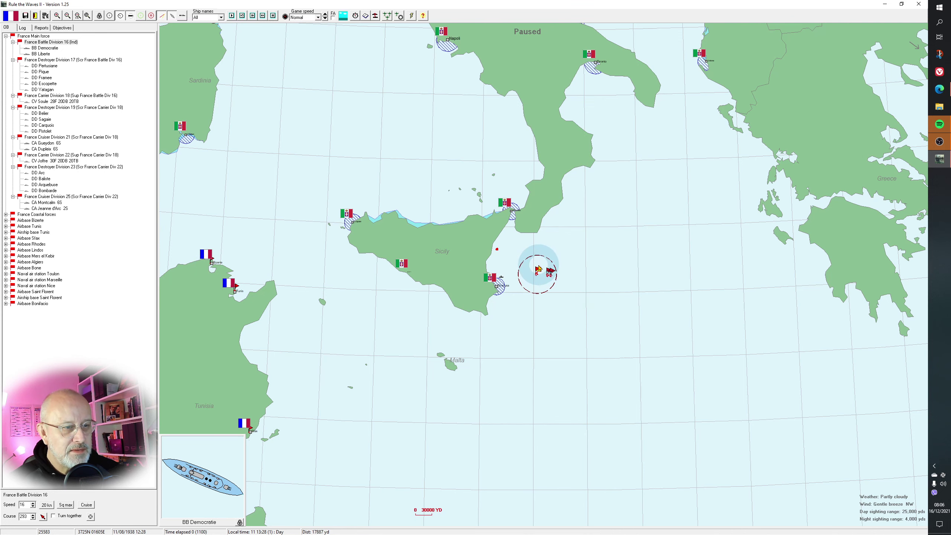
{"action": "scroll", "coordinate": [540, 269], "scroll_direction": "up", "scroll_amount": 1}
{"action": "scroll", "coordinate": [541, 270], "scroll_direction": "up", "scroll_amount": 1}
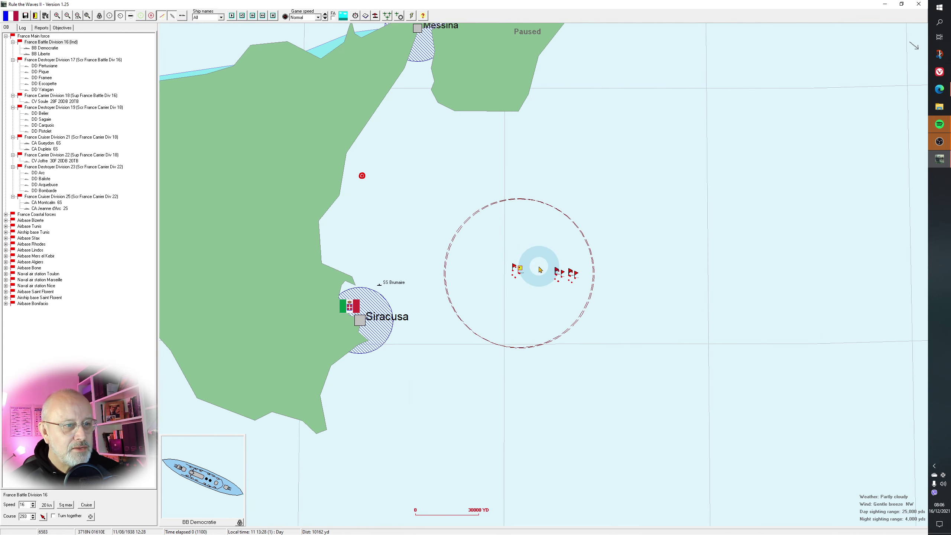
{"action": "scroll", "coordinate": [540, 270], "scroll_direction": "up", "scroll_amount": 1}
{"action": "left_click", "coordinate": [355, 16]}
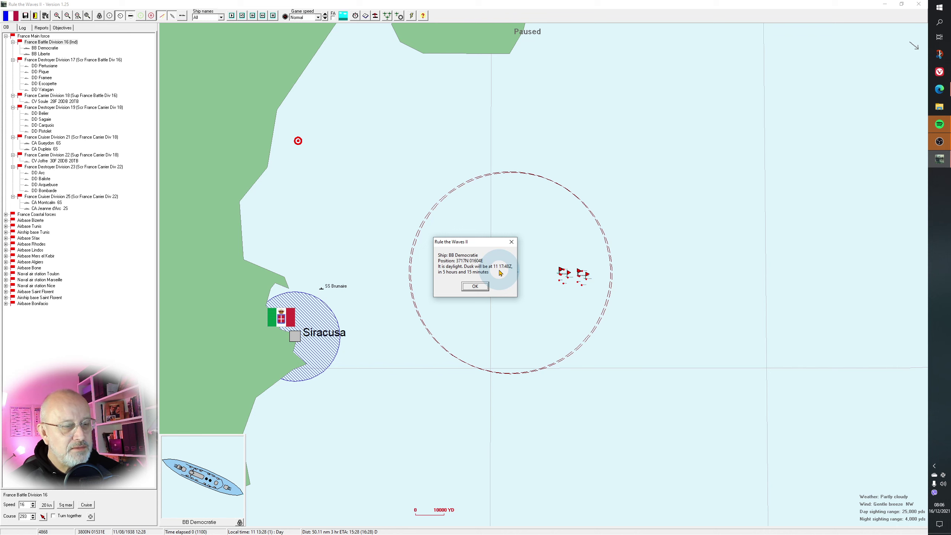
{"action": "left_click", "coordinate": [475, 286]}
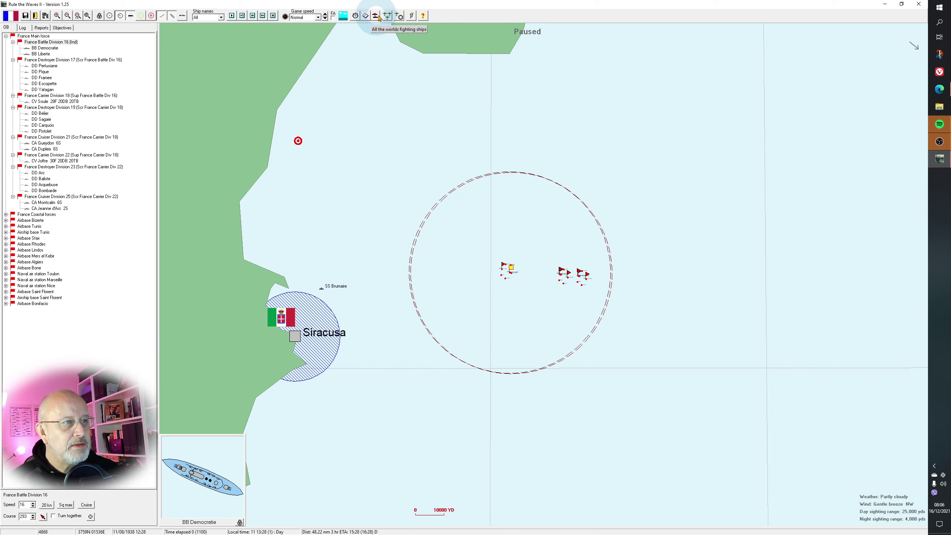
{"action": "left_click", "coordinate": [398, 16]}
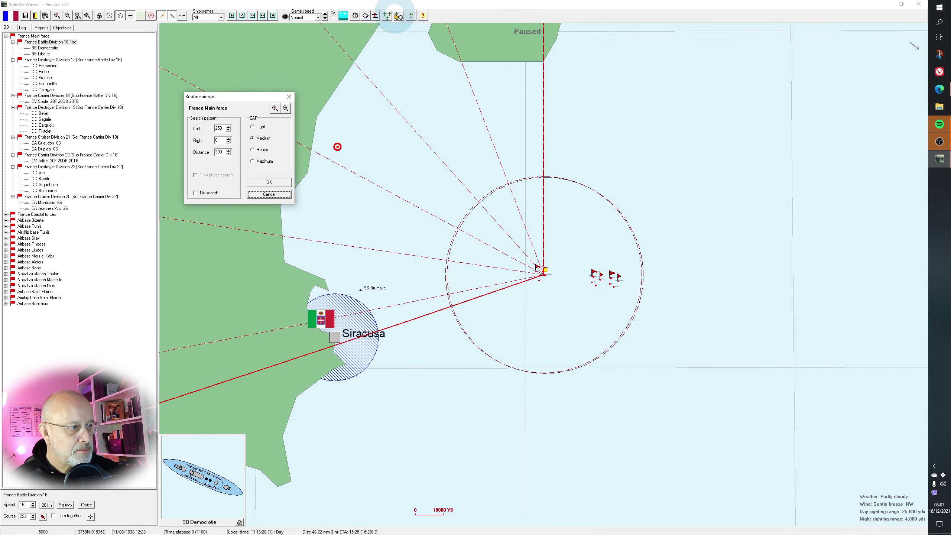
{"action": "scroll", "coordinate": [365, 179], "scroll_direction": "down", "scroll_amount": 2}
{"action": "scroll", "coordinate": [364, 184], "scroll_direction": "down", "scroll_amount": 1}
{"action": "scroll", "coordinate": [364, 184], "scroll_direction": "down", "scroll_amount": 2}
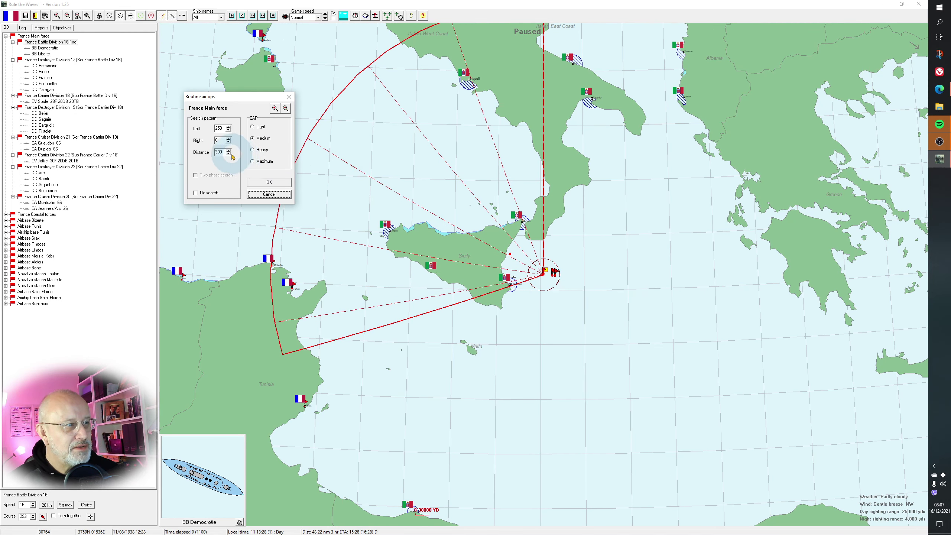
{"action": "left_click_drag", "start_coordinate": [224, 152], "coordinate": [185, 158]}
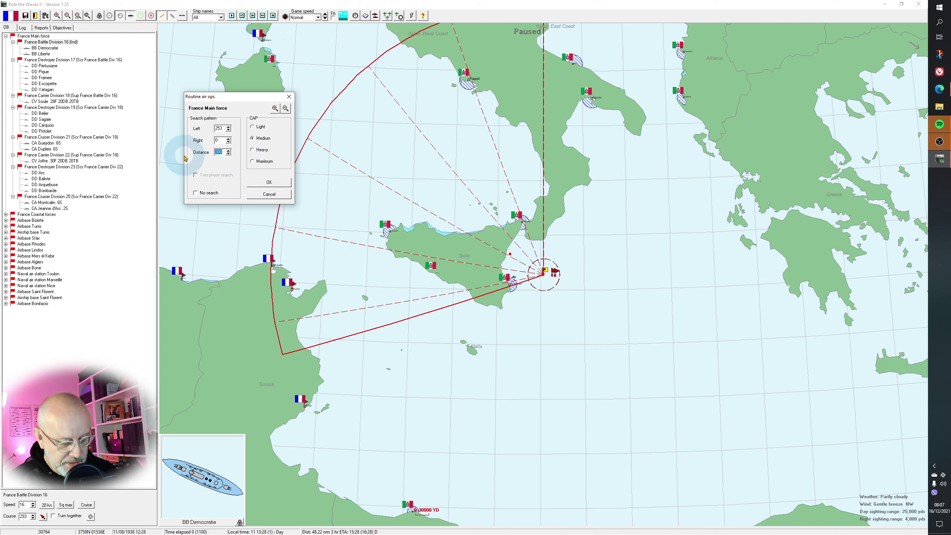
{"action": "type", "text": "150"}
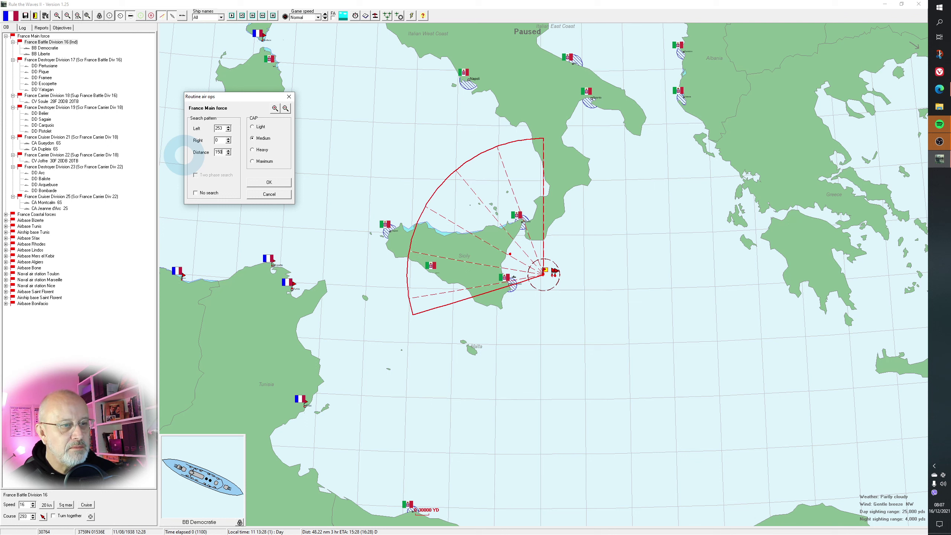
{"action": "left_click", "coordinate": [229, 139]}
{"action": "left_click", "coordinate": [229, 138]}
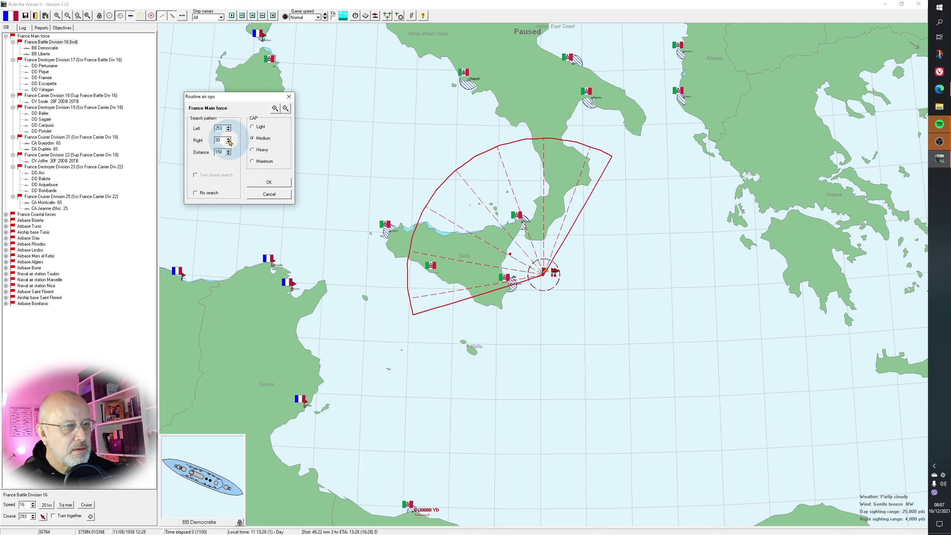
{"action": "left_click", "coordinate": [229, 140]}
{"action": "left_click", "coordinate": [229, 139]}
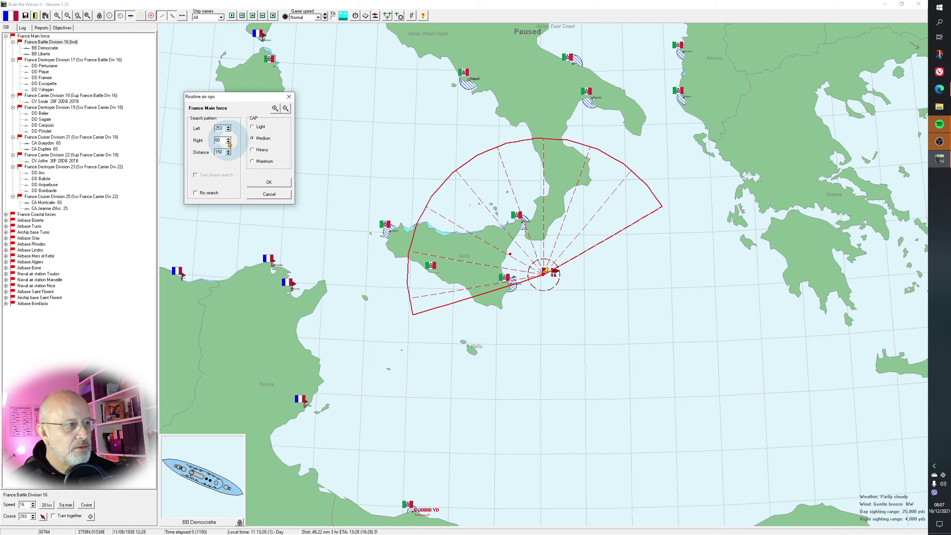
{"action": "left_click", "coordinate": [228, 128]}
{"action": "left_click", "coordinate": [228, 128]}
{"action": "left_click", "coordinate": [228, 128]}
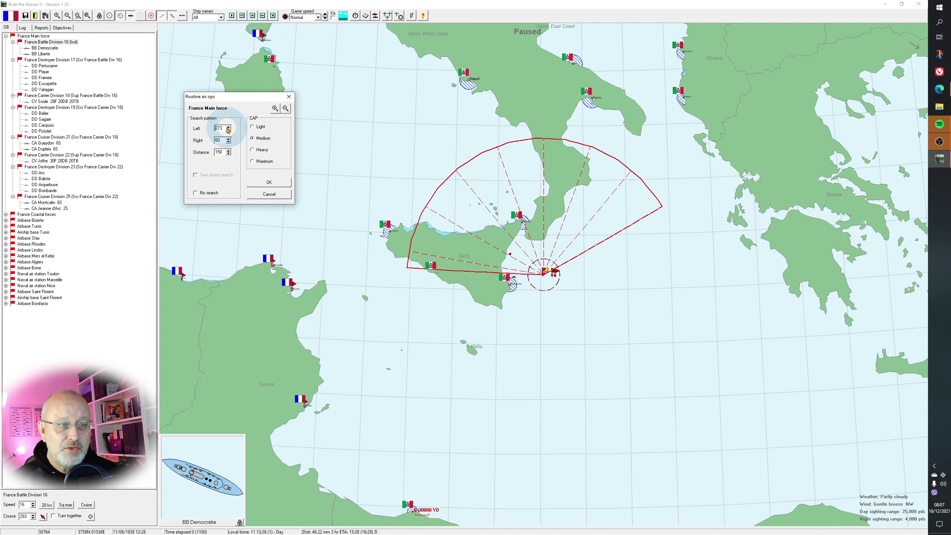
{"action": "left_click", "coordinate": [228, 131]}
{"action": "left_click", "coordinate": [229, 131]}
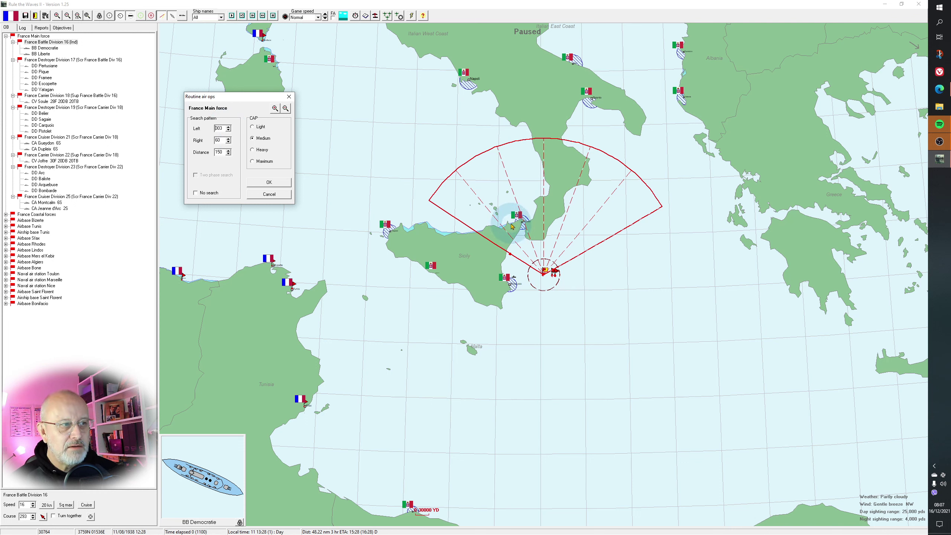
{"action": "scroll", "coordinate": [545, 269], "scroll_direction": "up", "scroll_amount": 1}
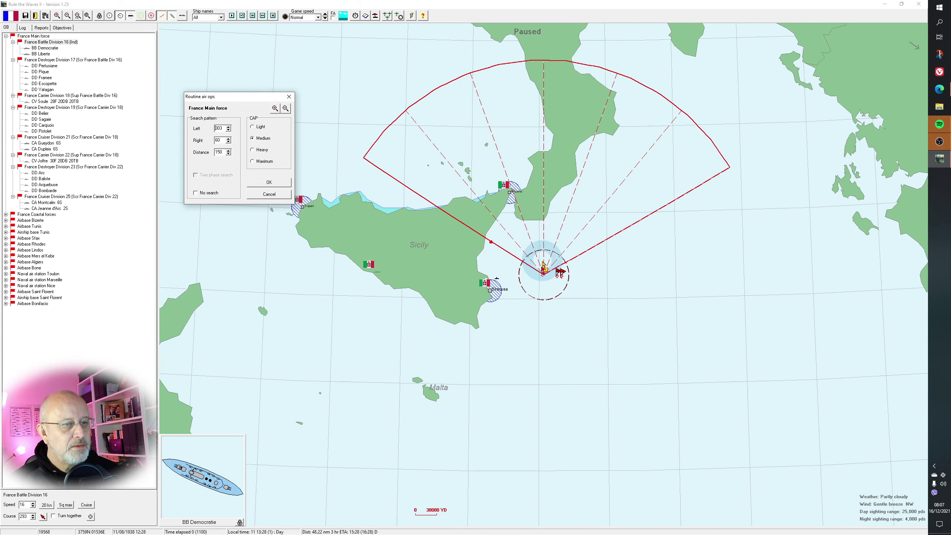
{"action": "scroll", "coordinate": [545, 270], "scroll_direction": "up", "scroll_amount": 1}
{"action": "scroll", "coordinate": [544, 264], "scroll_direction": "up", "scroll_amount": 1}
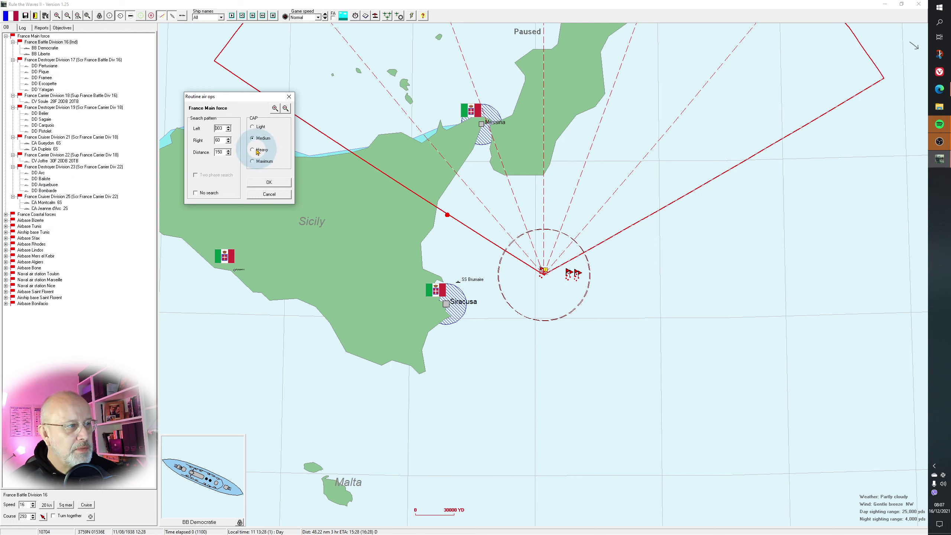
{"action": "left_click", "coordinate": [253, 162]}
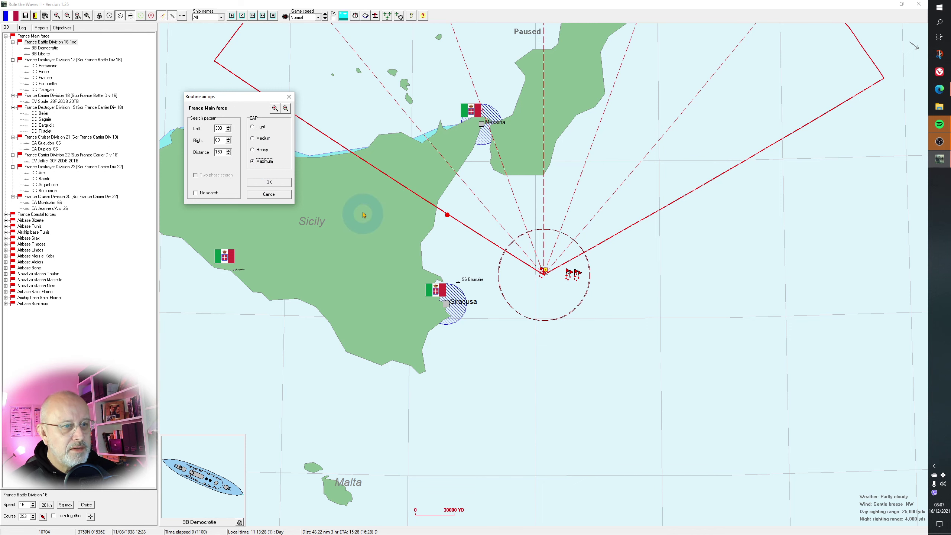
{"action": "scroll", "coordinate": [340, 195], "scroll_direction": "down", "scroll_amount": 1}
{"action": "scroll", "coordinate": [340, 196], "scroll_direction": "down", "scroll_amount": 1}
{"action": "scroll", "coordinate": [340, 196], "scroll_direction": "down", "scroll_amount": 1}
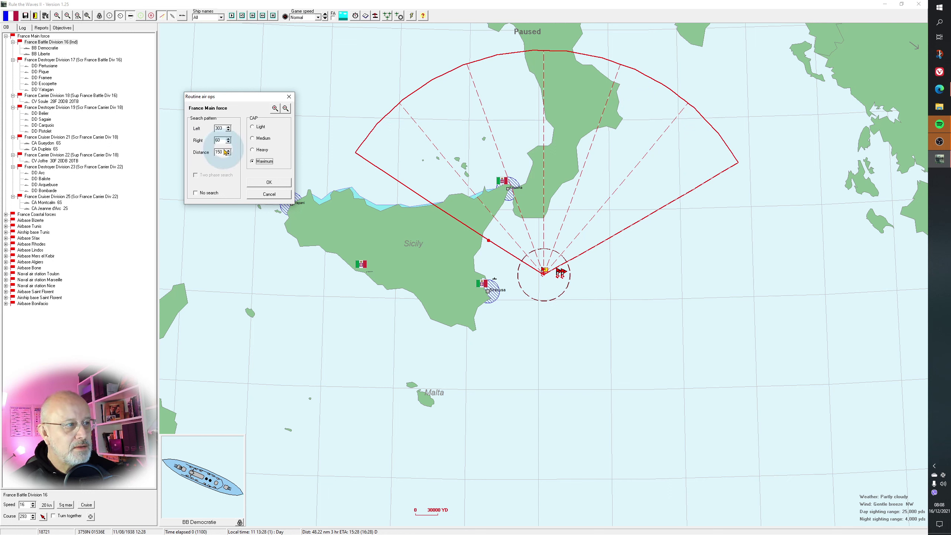
{"action": "left_click", "coordinate": [229, 138]}
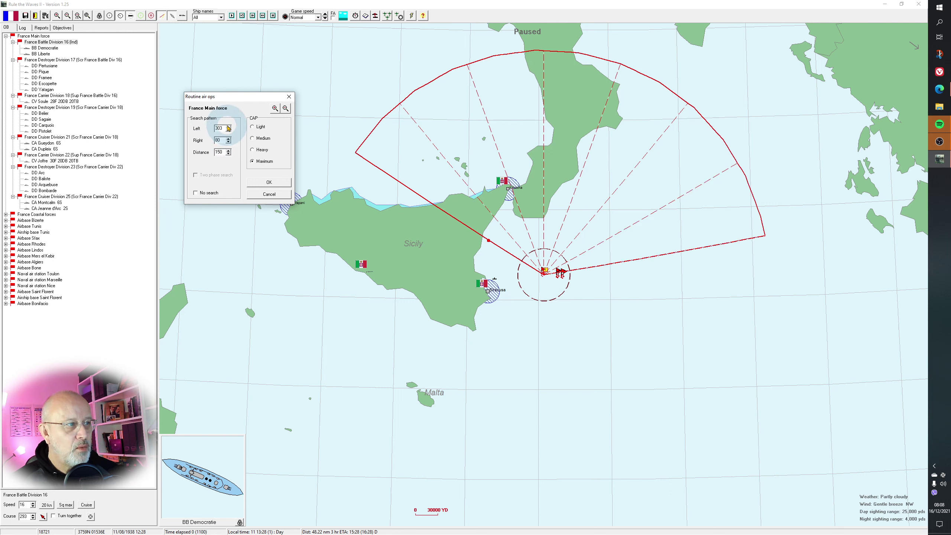
{"action": "left_click", "coordinate": [229, 127]}
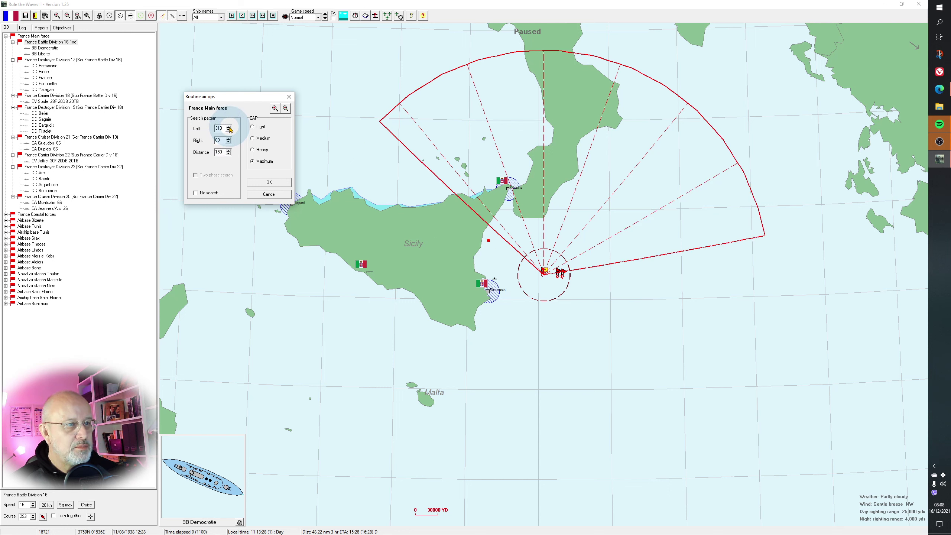
{"action": "left_click", "coordinate": [230, 128]}
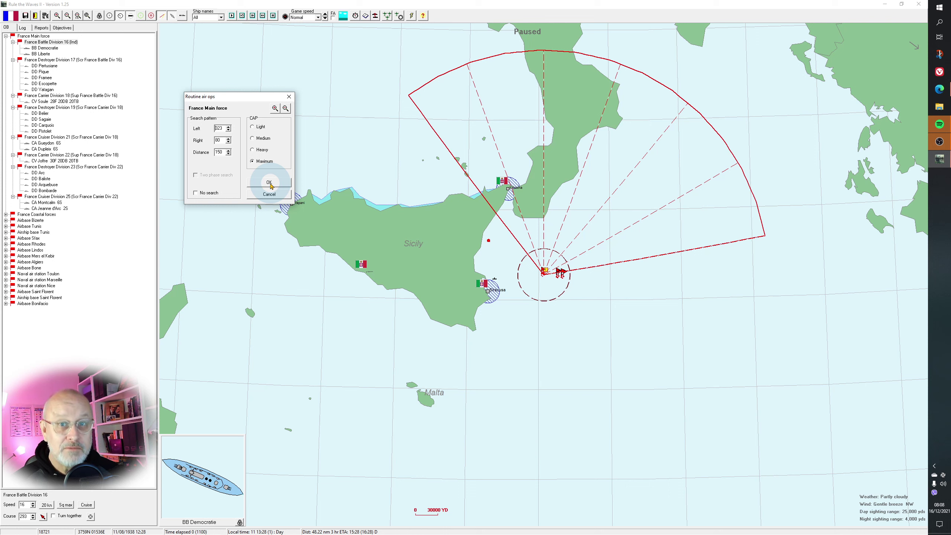
{"action": "left_click", "coordinate": [270, 184]}
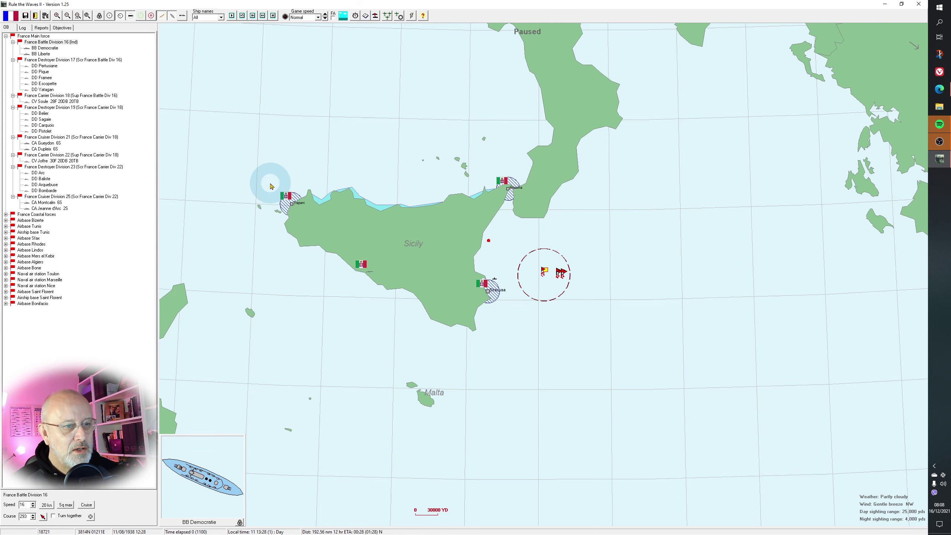
{"action": "left_click", "coordinate": [411, 19]}
{"action": "mouse_move", "coordinate": [382, 37]}
{"action": "left_mouse_down"}
{"action": "mouse_move", "coordinate": [665, 278]}
{"action": "mouse_move", "coordinate": [720, 305]}
{"action": "left_mouse_up"}
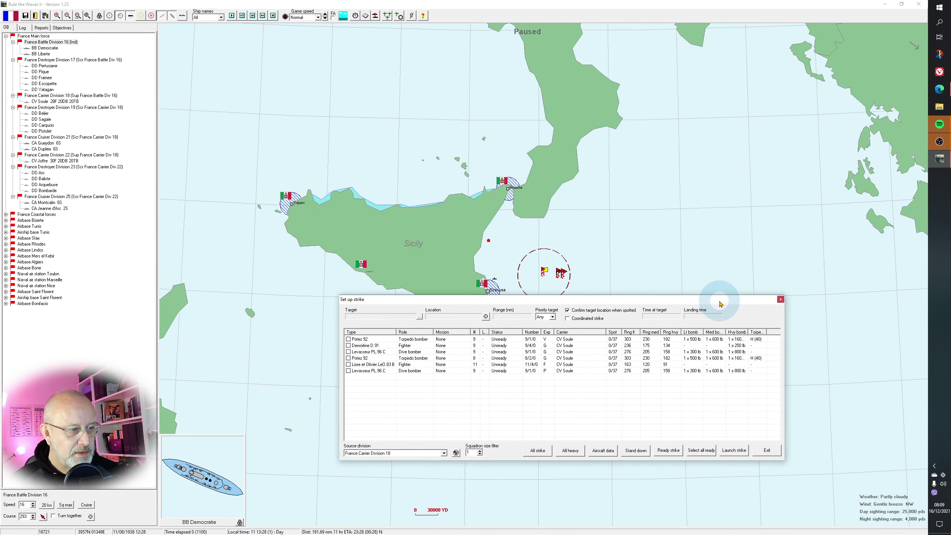
{"action": "left_click", "coordinate": [444, 454]}
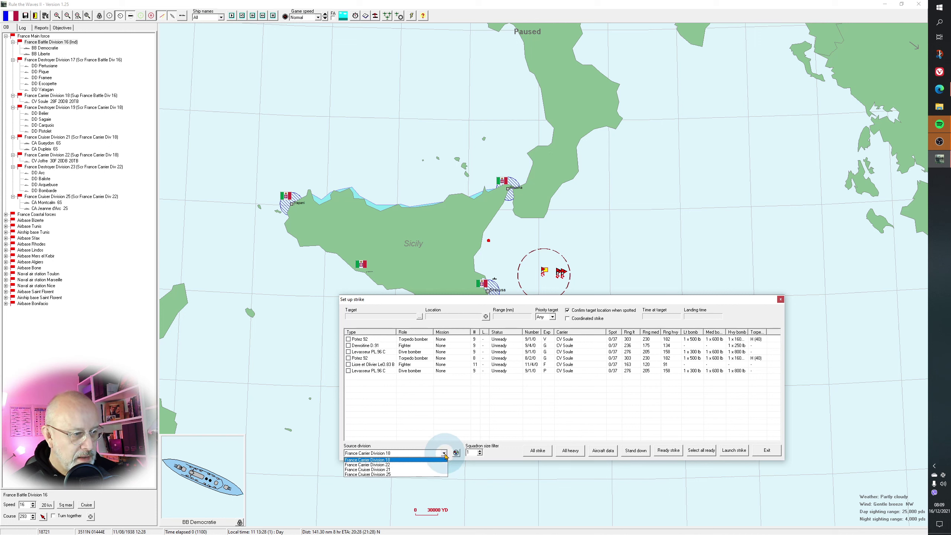
{"action": "left_click", "coordinate": [383, 478]}
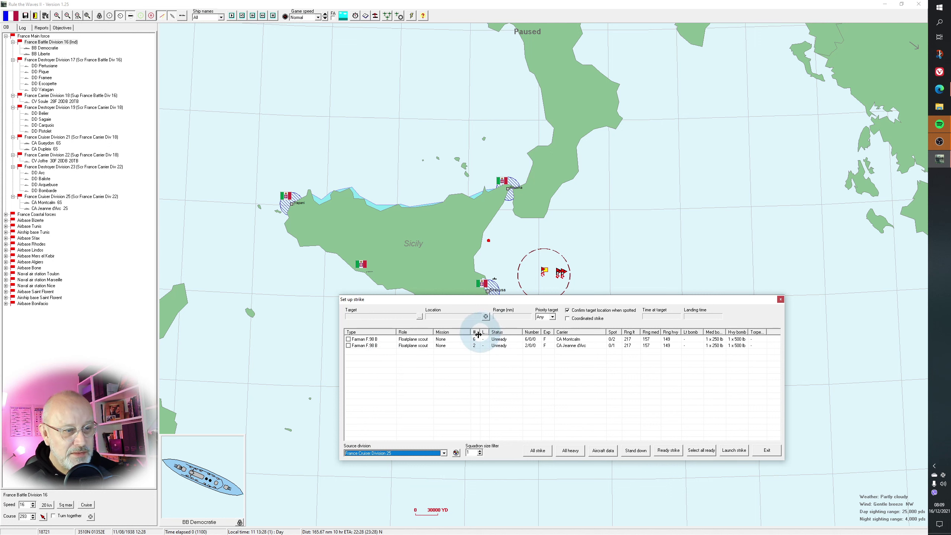
{"action": "left_click", "coordinate": [444, 454]}
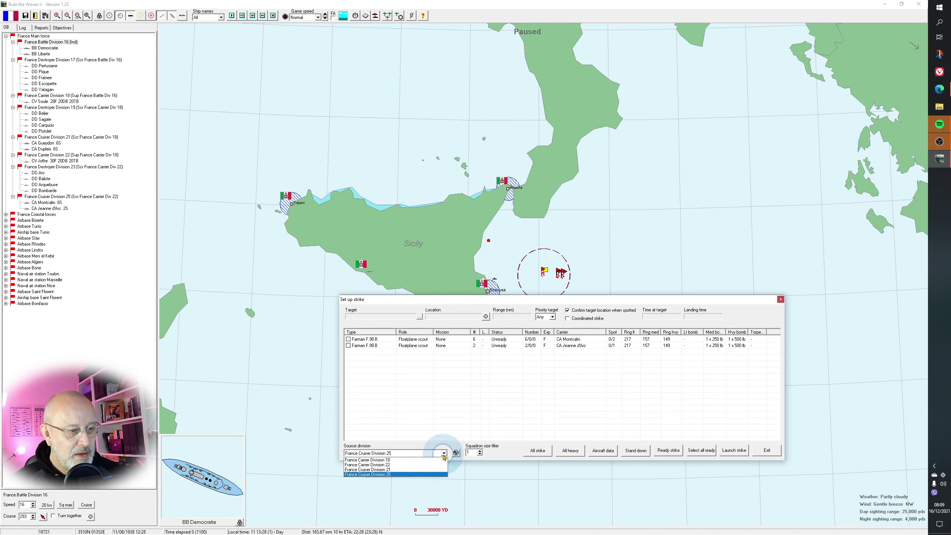
{"action": "left_click", "coordinate": [408, 461]}
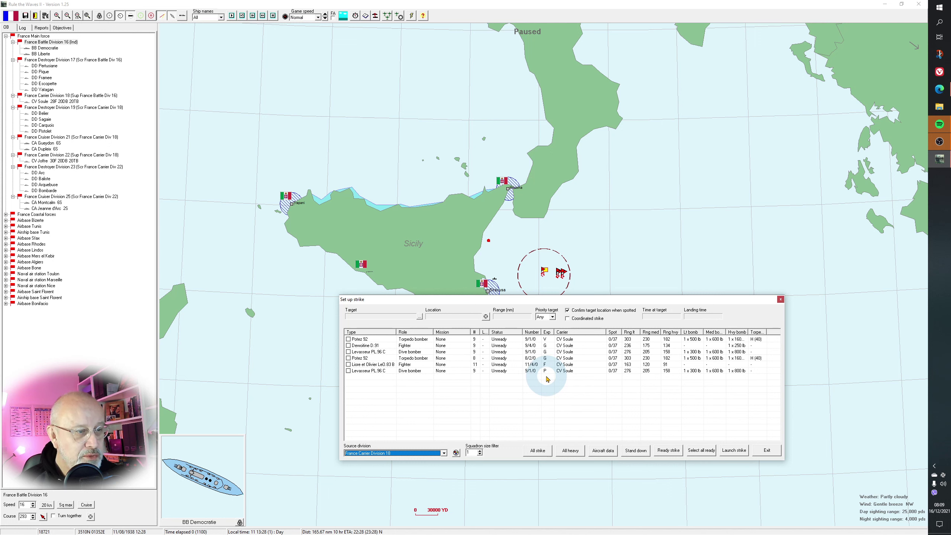
{"action": "left_click", "coordinate": [538, 450]}
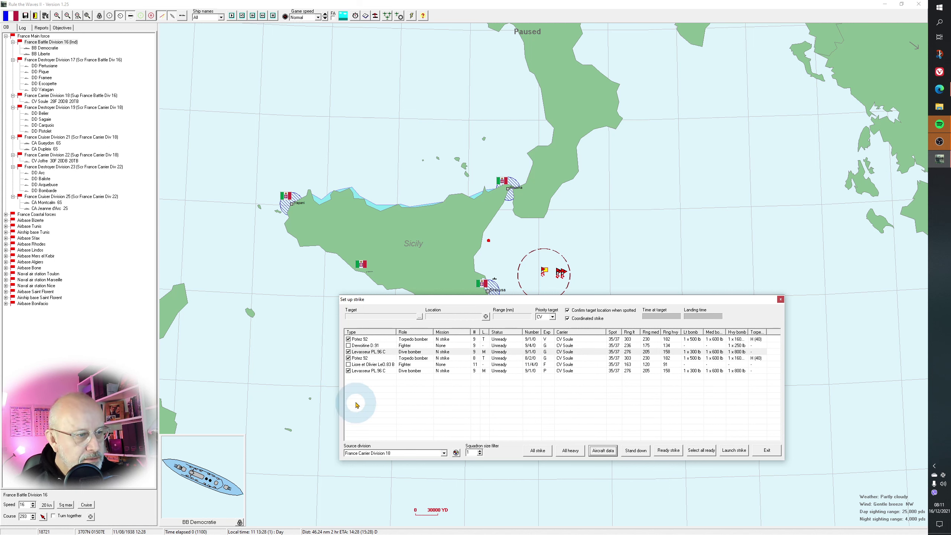
{"action": "left_click", "coordinate": [420, 351]}
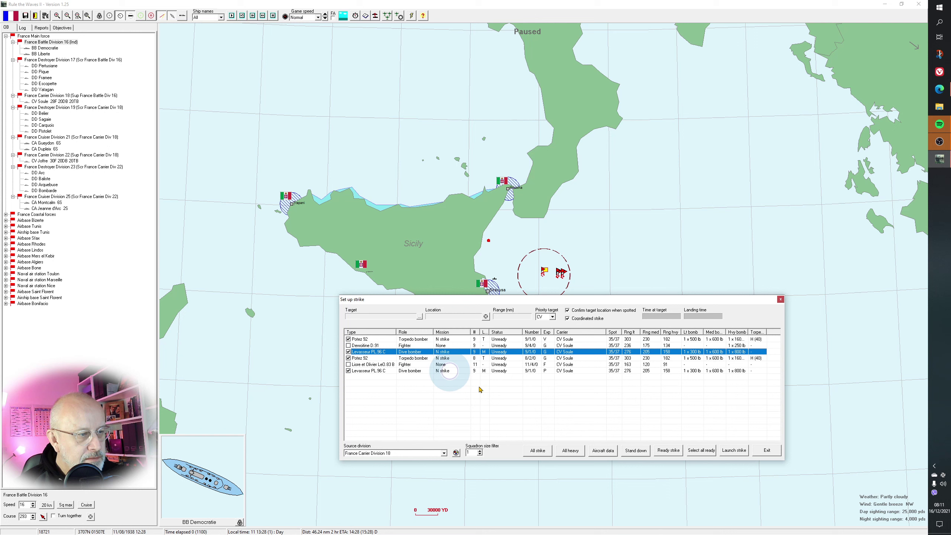
{"action": "left_click", "coordinate": [603, 451]}
{"action": "left_click_drag", "start_coordinate": [391, 43], "coordinate": [619, 126]}
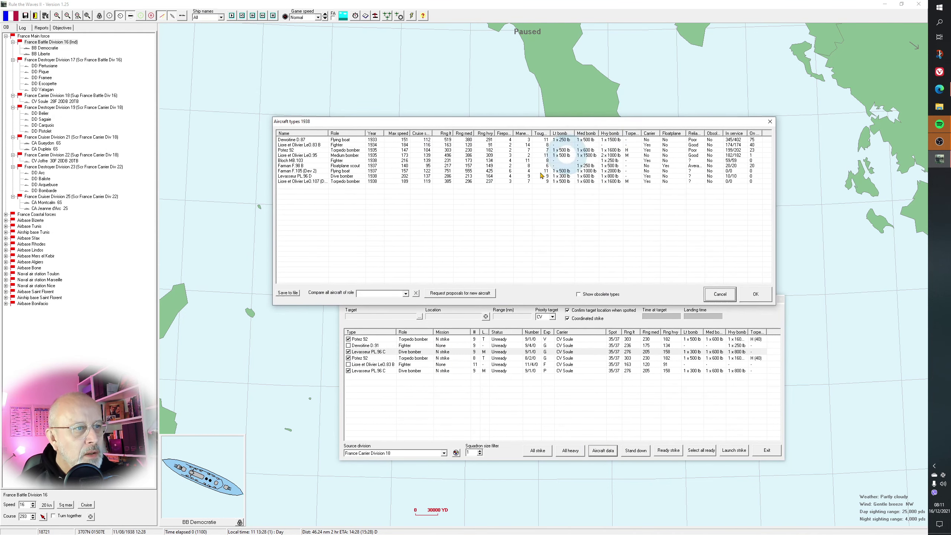
{"action": "left_click", "coordinate": [296, 177]}
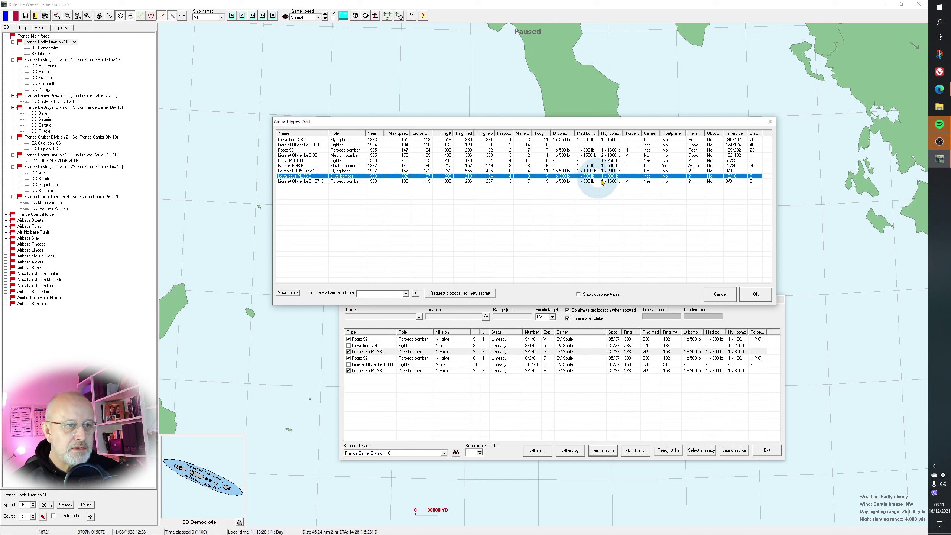
{"action": "left_click", "coordinate": [339, 149]}
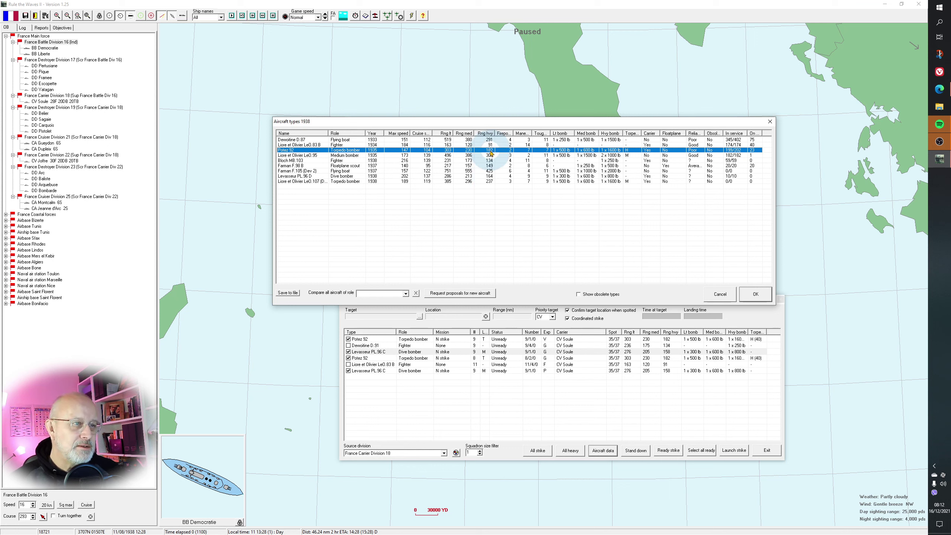
{"action": "left_click", "coordinate": [721, 294]}
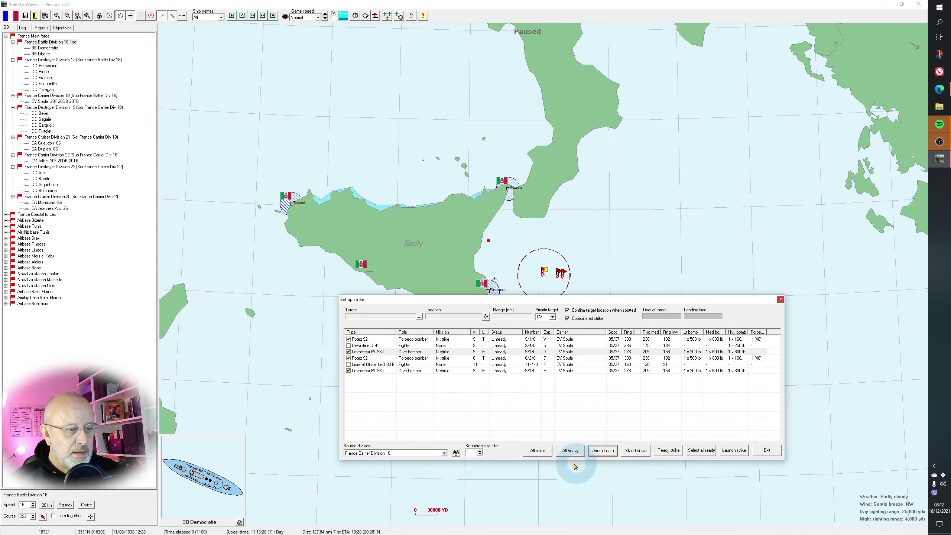
{"action": "left_click", "coordinate": [774, 451]}
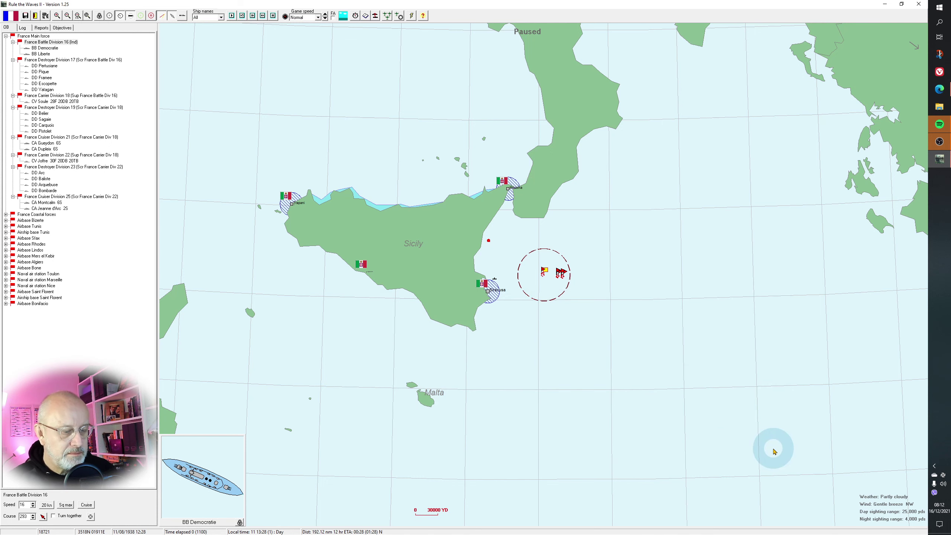
{"action": "left_click", "coordinate": [561, 274]}
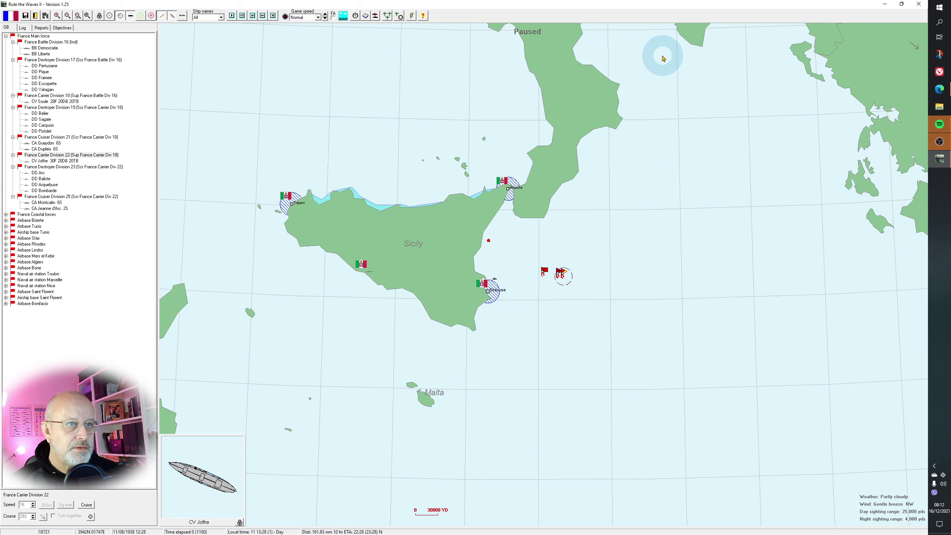
{"action": "left_click_drag", "start_coordinate": [648, 53], "coordinate": [643, 124]}
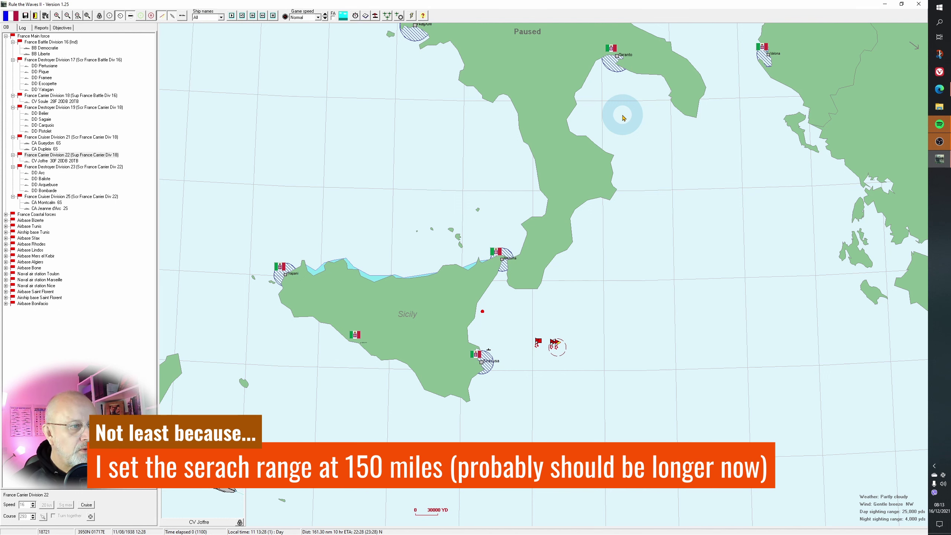
{"action": "left_click", "coordinate": [411, 16]}
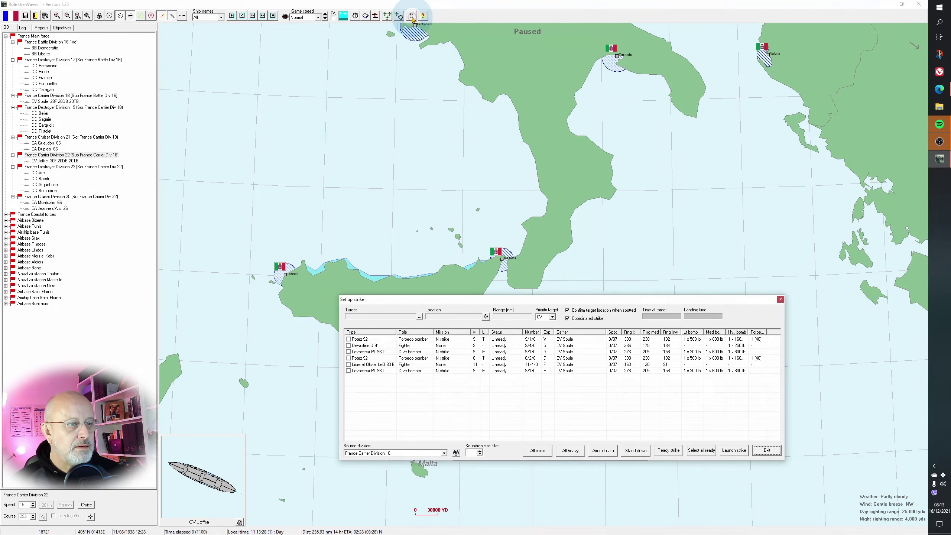
{"action": "left_click", "coordinate": [475, 353]}
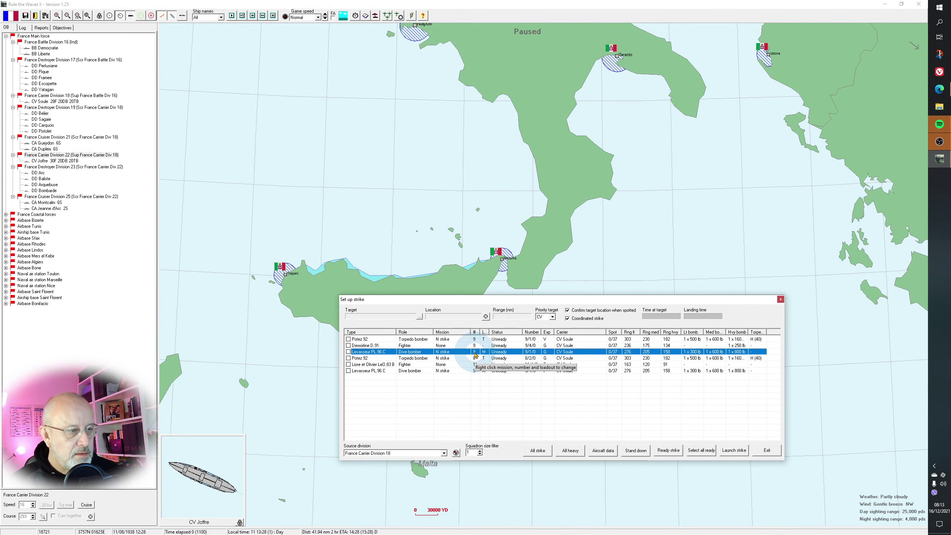
{"action": "left_click", "coordinate": [572, 451]}
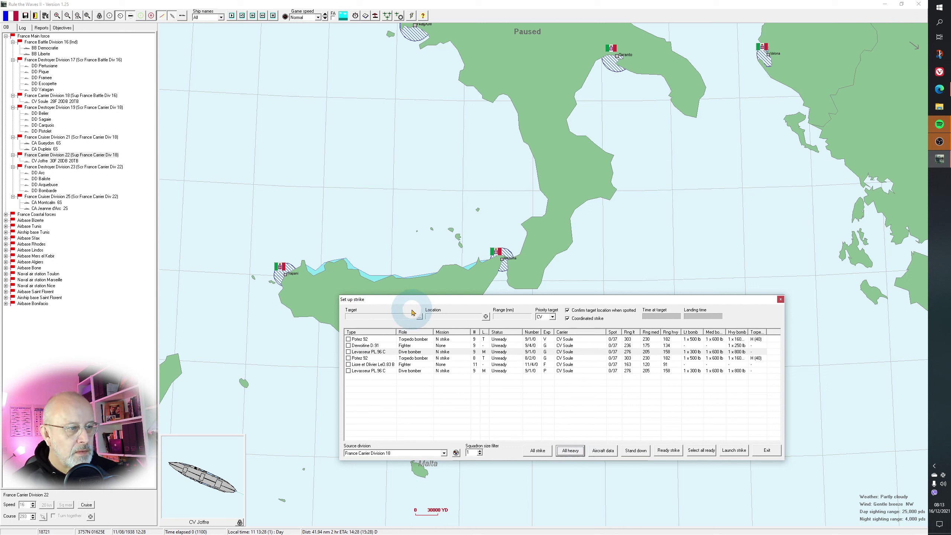
{"action": "left_click", "coordinate": [348, 371]}
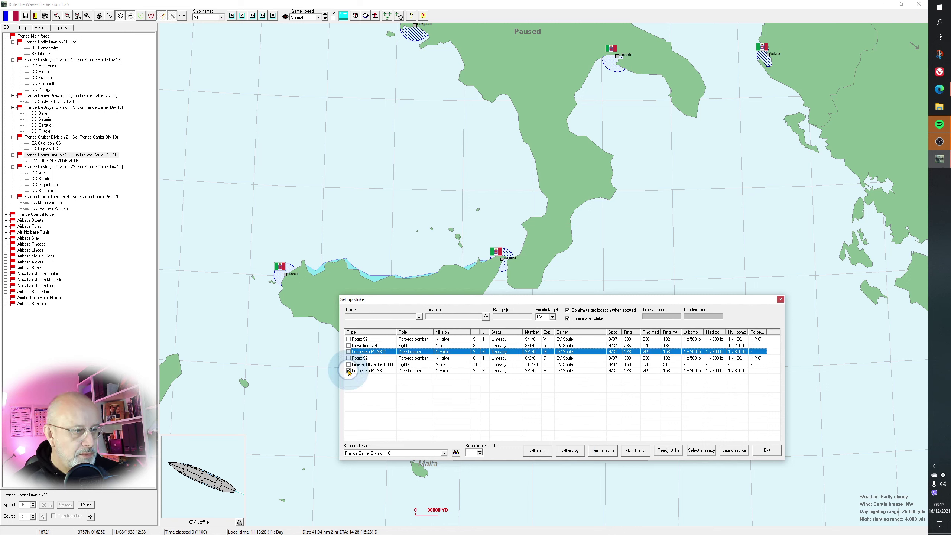
{"action": "left_click", "coordinate": [349, 359]}
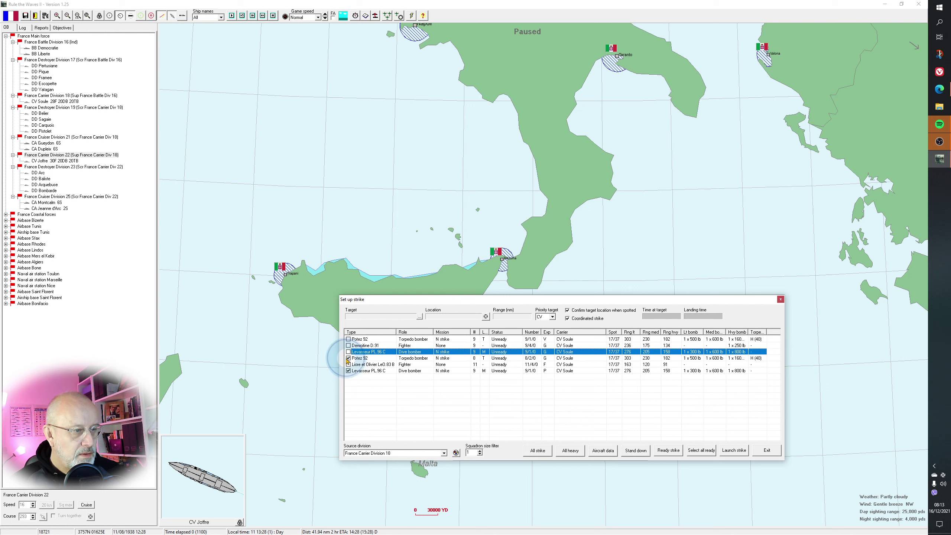
{"action": "left_click", "coordinate": [349, 339]}
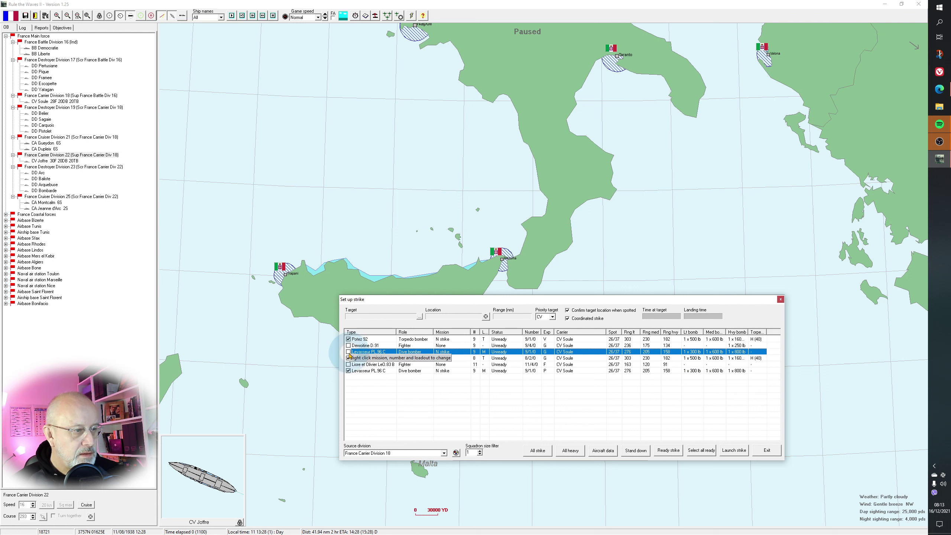
{"action": "left_click", "coordinate": [348, 352]}
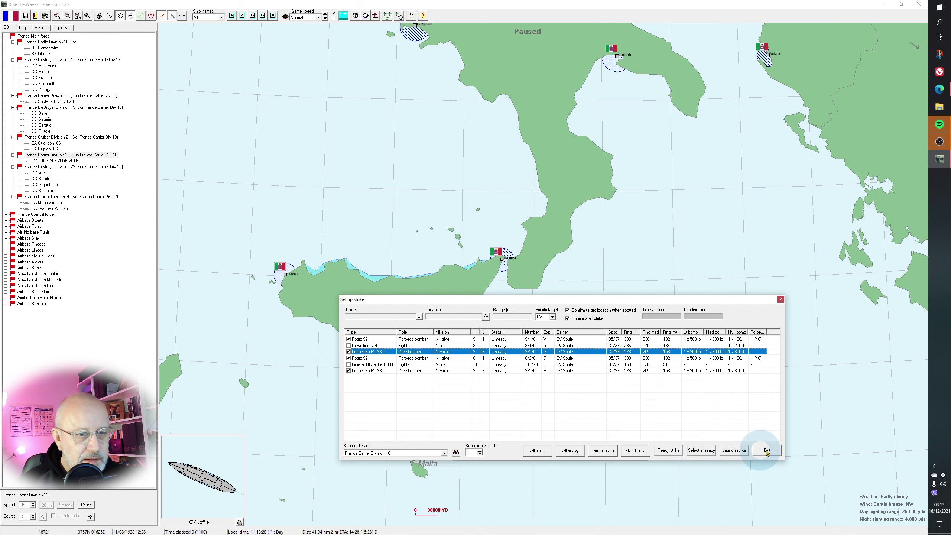
{"action": "left_click", "coordinate": [768, 450]}
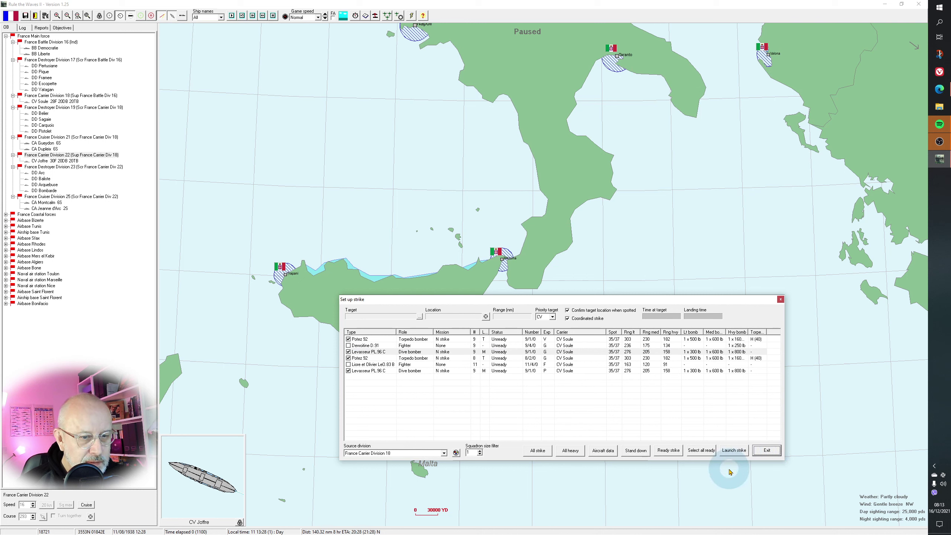
{"action": "left_click", "coordinate": [669, 451]}
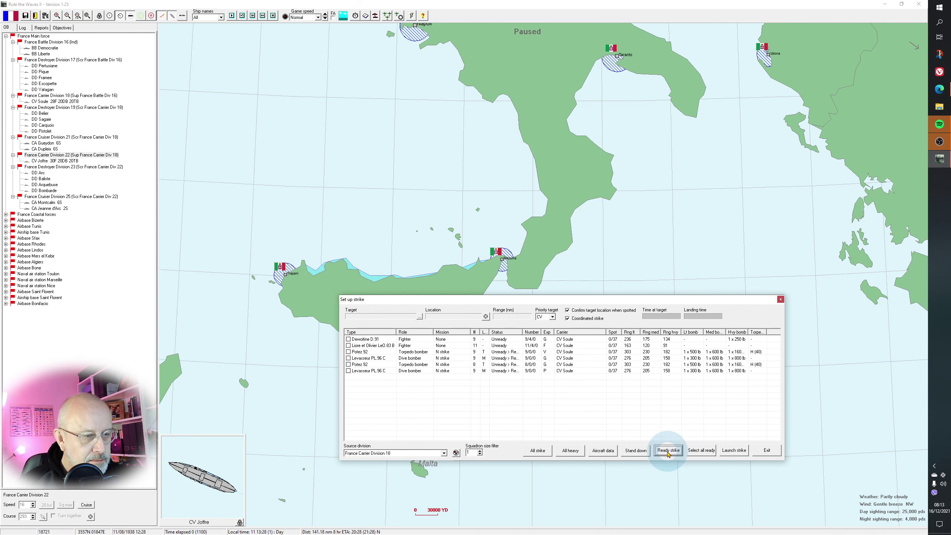
{"action": "left_click", "coordinate": [752, 448]}
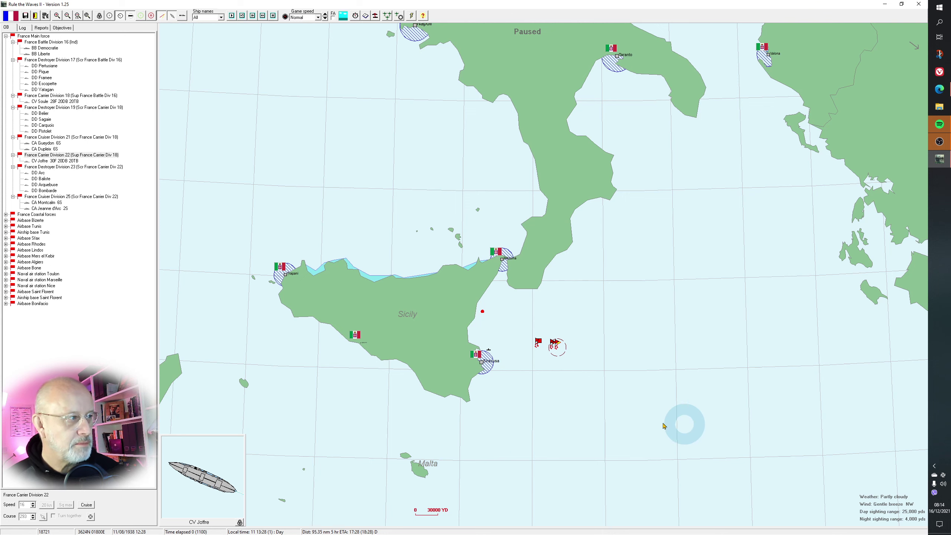
{"action": "scroll", "coordinate": [532, 366], "scroll_direction": "up", "scroll_amount": 1}
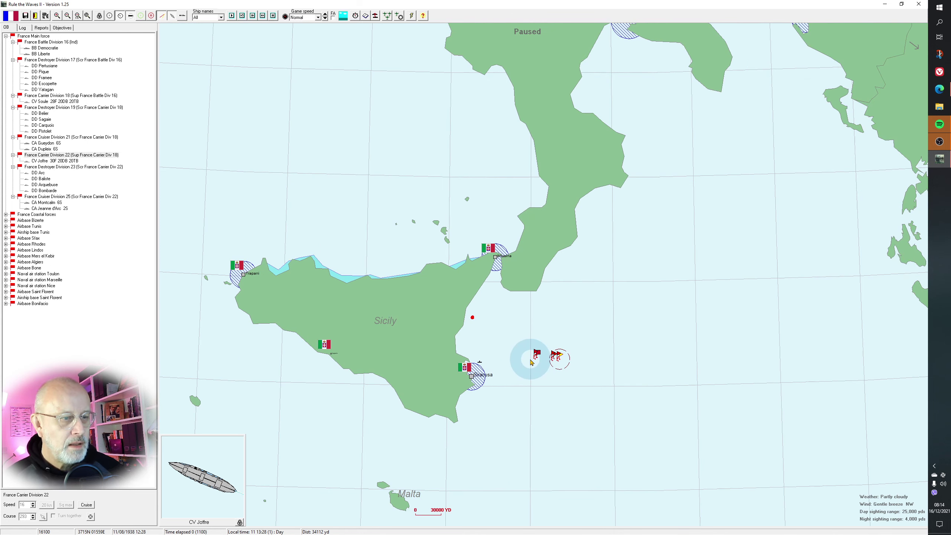
{"action": "scroll", "coordinate": [531, 361], "scroll_direction": "down", "scroll_amount": 1}
{"action": "scroll", "coordinate": [531, 362], "scroll_direction": "down", "scroll_amount": 2}
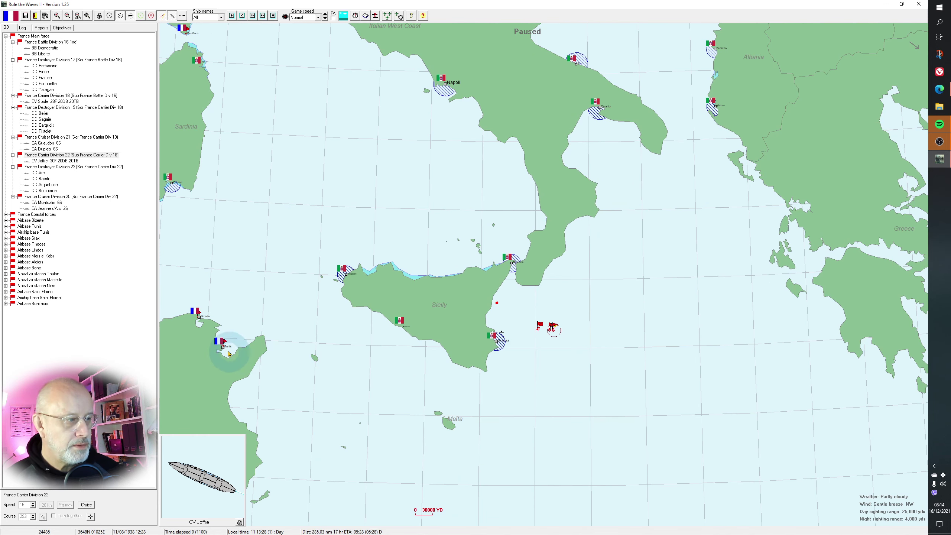
{"action": "left_click", "coordinate": [541, 326]}
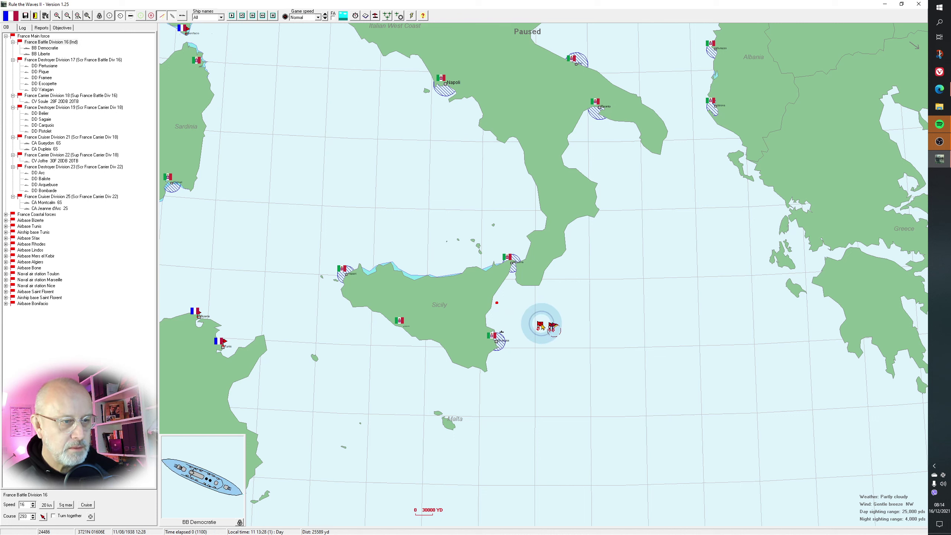